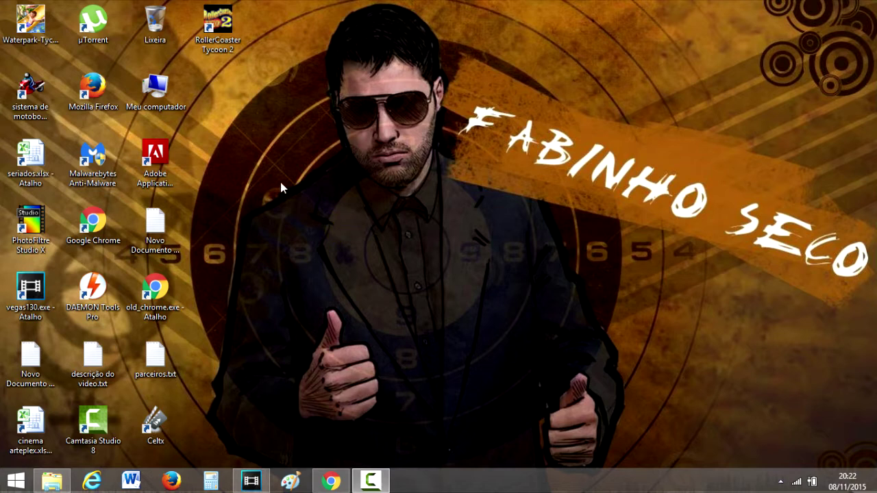
Look over the ponto cego YouTube channel page in Chrome, from its banner to the popular uploads, and put the browser away.
{"action": "left_click", "coordinate": [331, 481]}
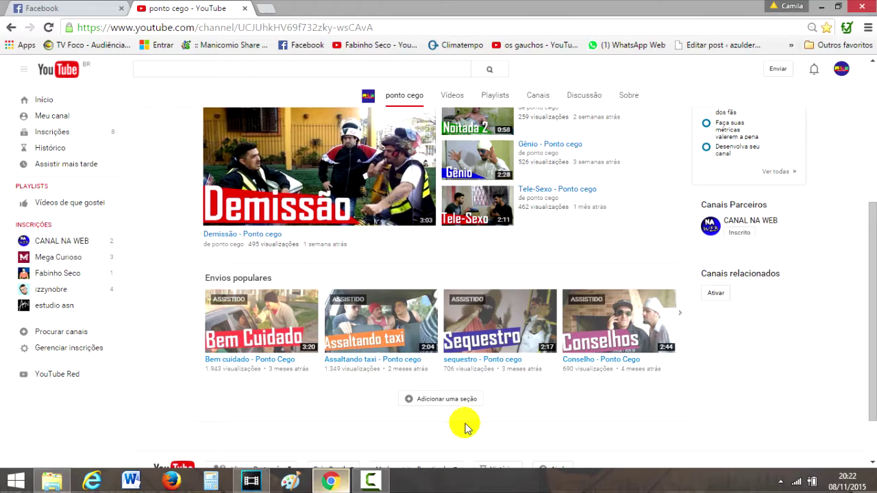
{"action": "left_click_drag", "start_coordinate": [868, 211], "coordinate": [869, 78]}
{"action": "scroll", "coordinate": [280, 313], "scroll_direction": "down", "scroll_amount": 4}
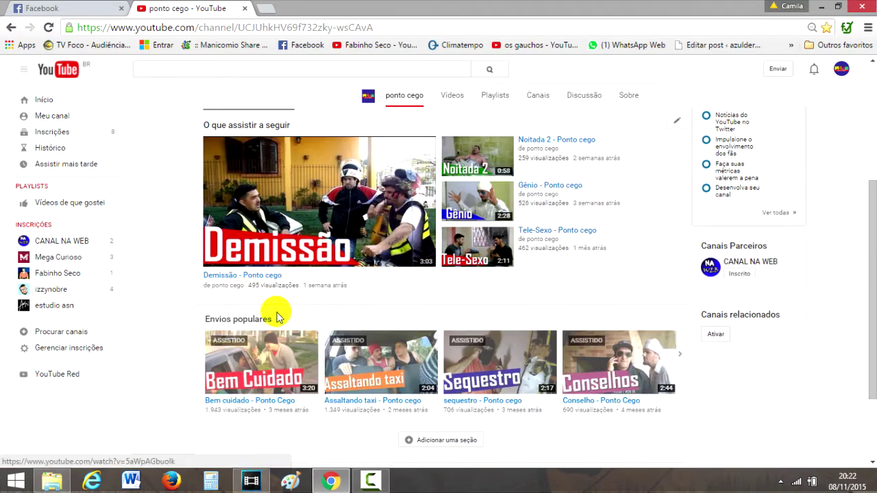
{"action": "scroll", "coordinate": [401, 302], "scroll_direction": "up", "scroll_amount": 4}
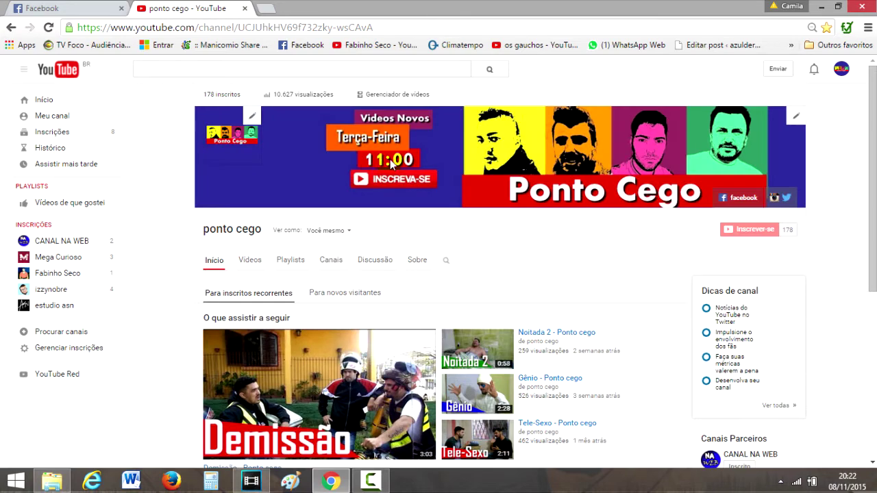
{"action": "scroll", "coordinate": [458, 322], "scroll_direction": "down", "scroll_amount": 2}
{"action": "scroll", "coordinate": [458, 324], "scroll_direction": "down", "scroll_amount": 2}
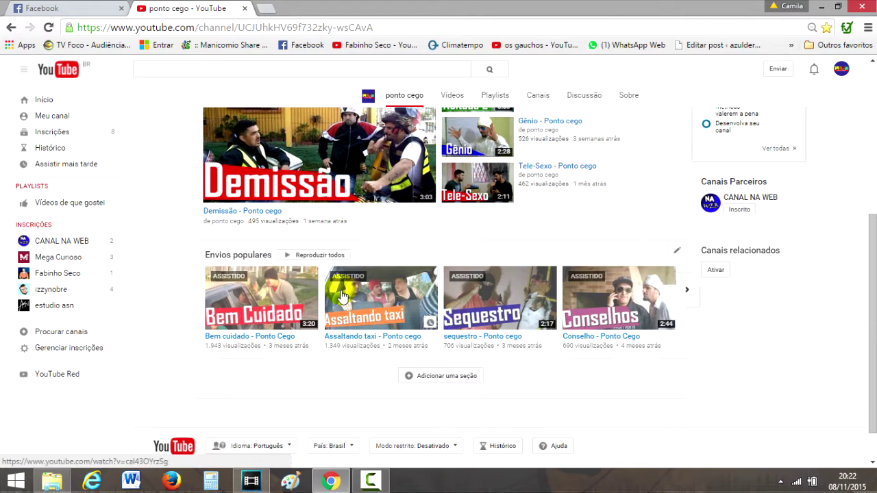
{"action": "scroll", "coordinate": [322, 288], "scroll_direction": "up", "scroll_amount": 1}
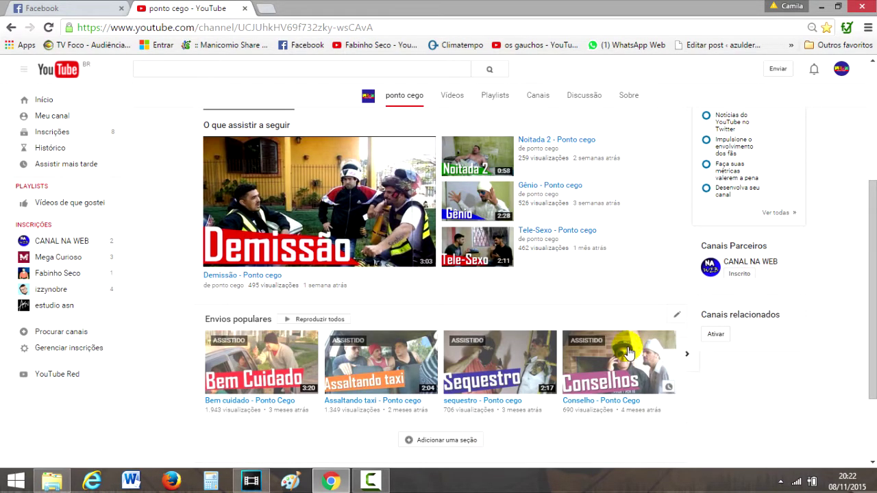
{"action": "scroll", "coordinate": [354, 332], "scroll_direction": "up", "scroll_amount": 3}
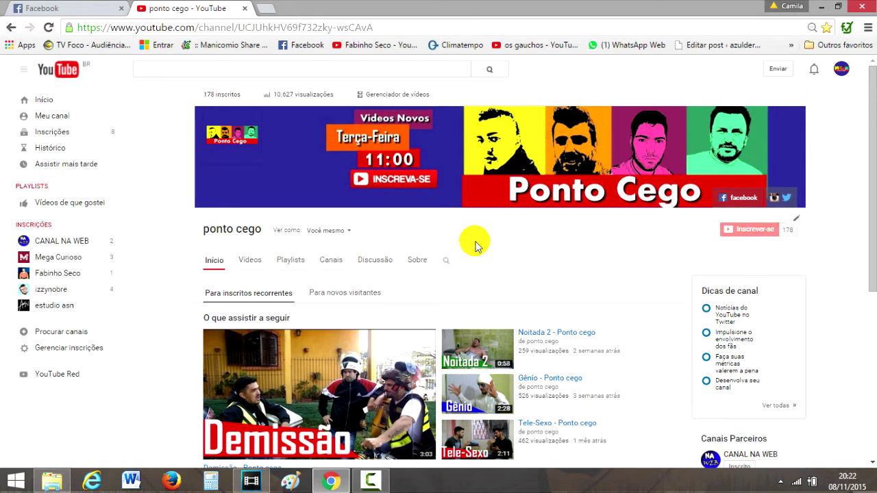
{"action": "left_click", "coordinate": [822, 6]}
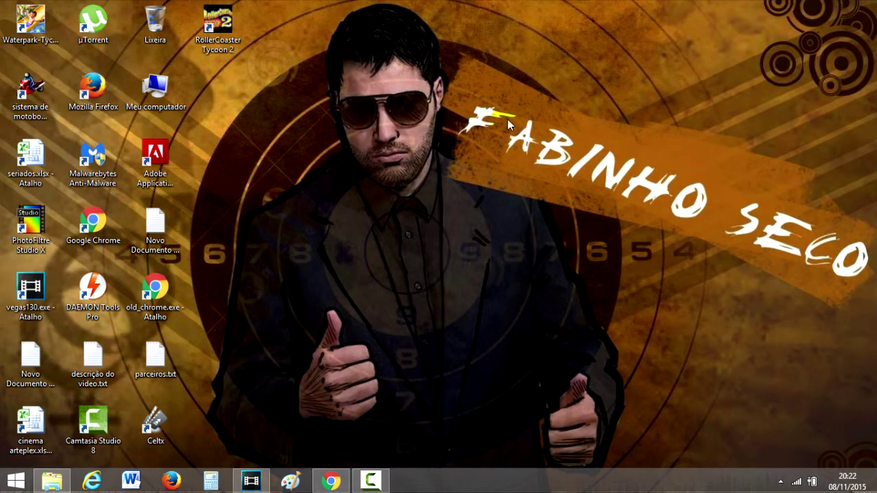
Bring up Vegas Pro, and in File Explorer open the foto capa folder inside ponto cego on drive C.
{"action": "left_click", "coordinate": [255, 482]}
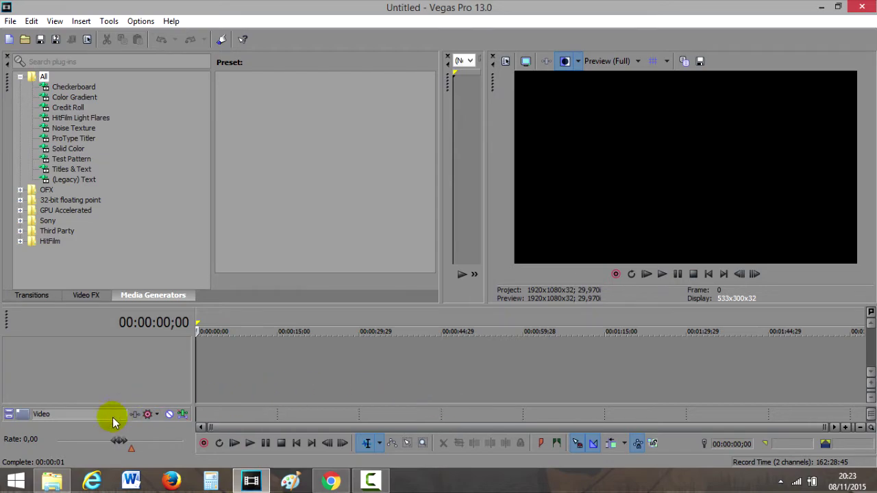
{"action": "left_click", "coordinate": [52, 482]}
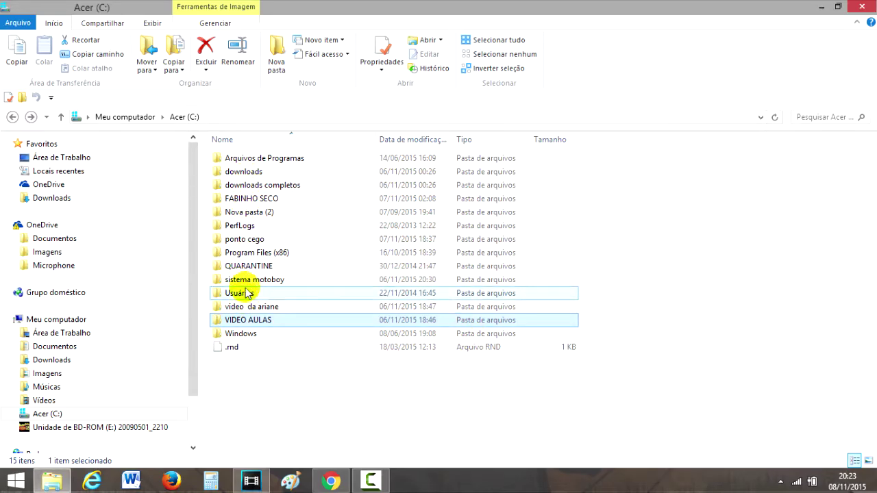
{"action": "double_click", "coordinate": [244, 239]}
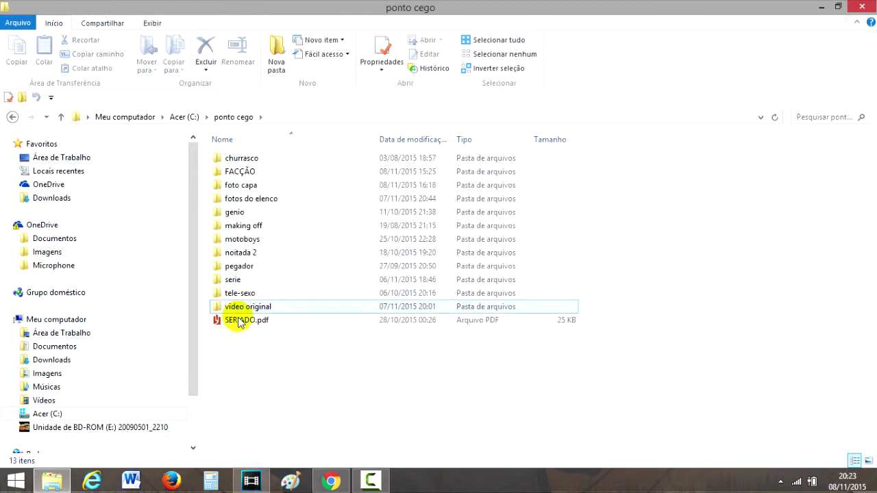
{"action": "mouse_move", "coordinate": [231, 312]}
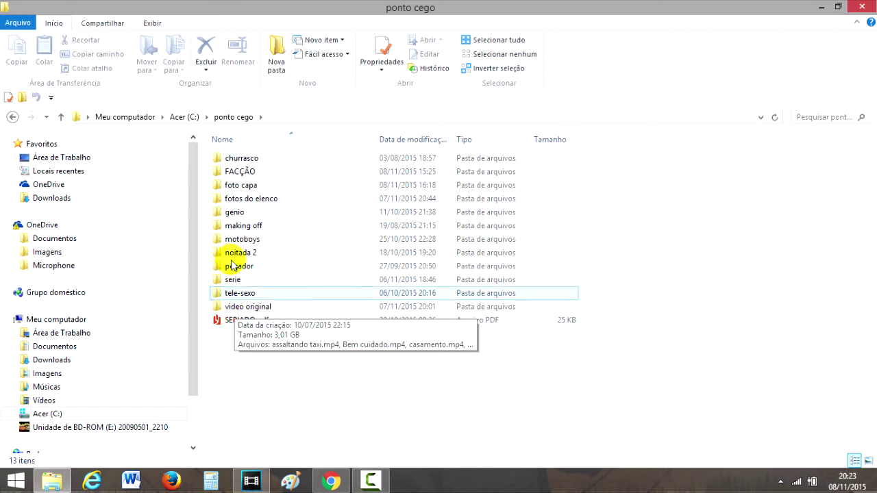
{"action": "double_click", "coordinate": [237, 186]}
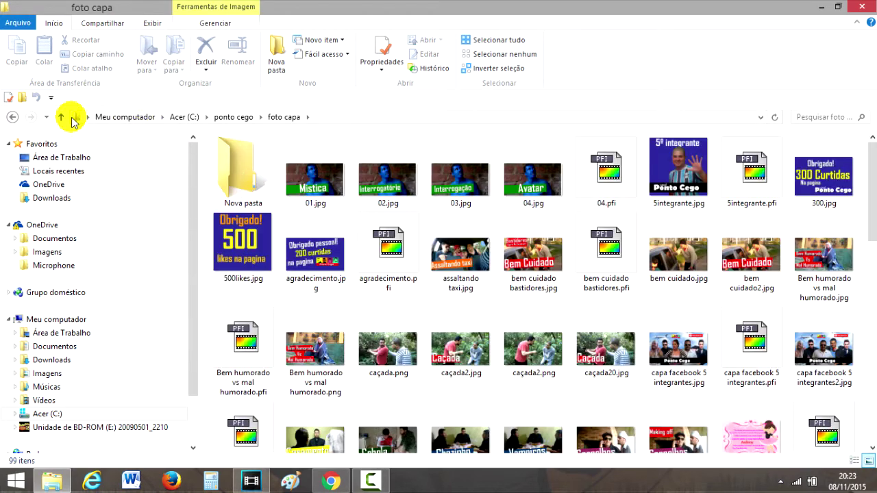
{"action": "left_click", "coordinate": [12, 117]}
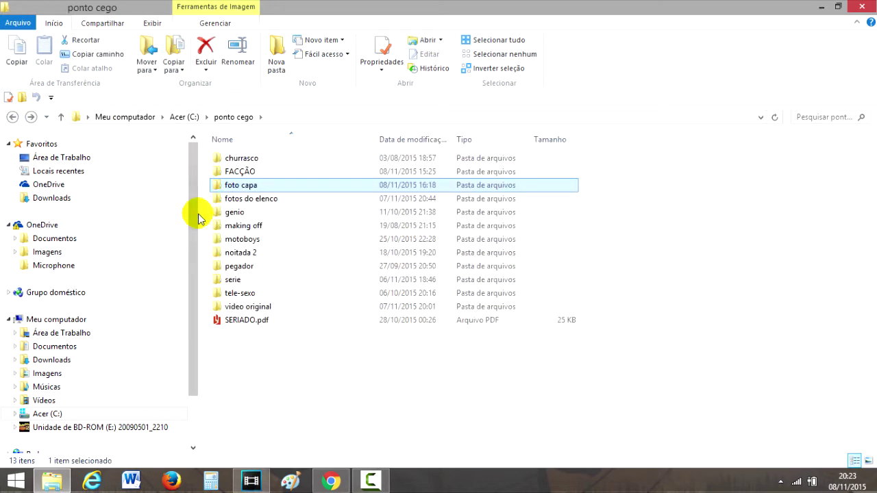
{"action": "double_click", "coordinate": [238, 186]}
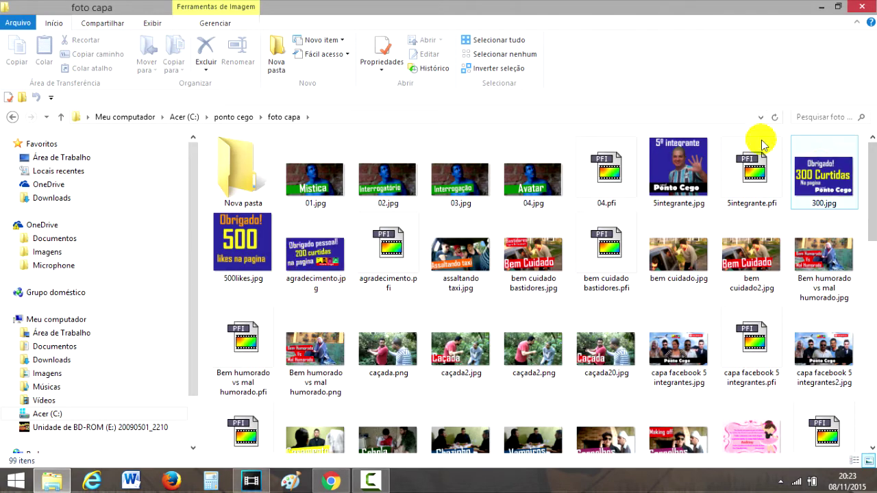
{"action": "mouse_move", "coordinate": [875, 199]}
{"action": "left_mouse_down"}
{"action": "mouse_move", "coordinate": [875, 397]}
{"action": "mouse_move", "coordinate": [869, 197]}
{"action": "left_mouse_up"}
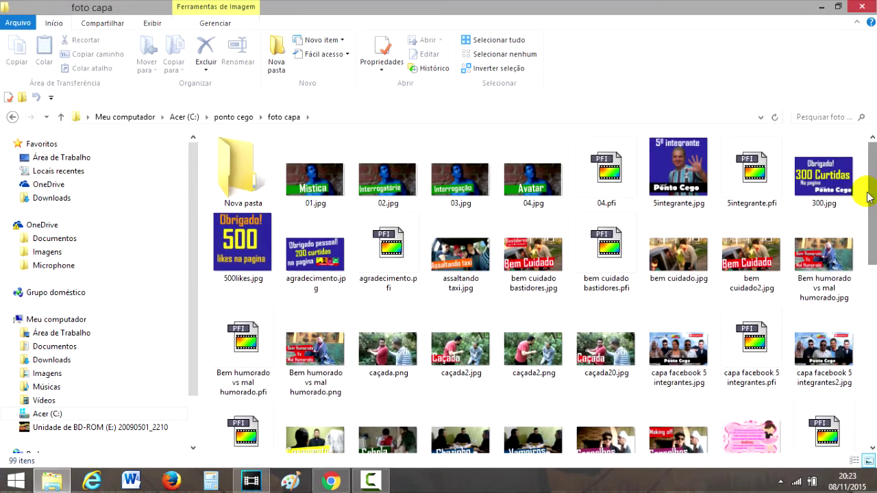
Select 01.jpg, 04.jpg, 5integrante.jpg, capa facebook 5 integrantes2.jpg, caçada2.png and Bem humorado vs mal humorado.png together.
{"action": "left_click", "coordinate": [318, 188]}
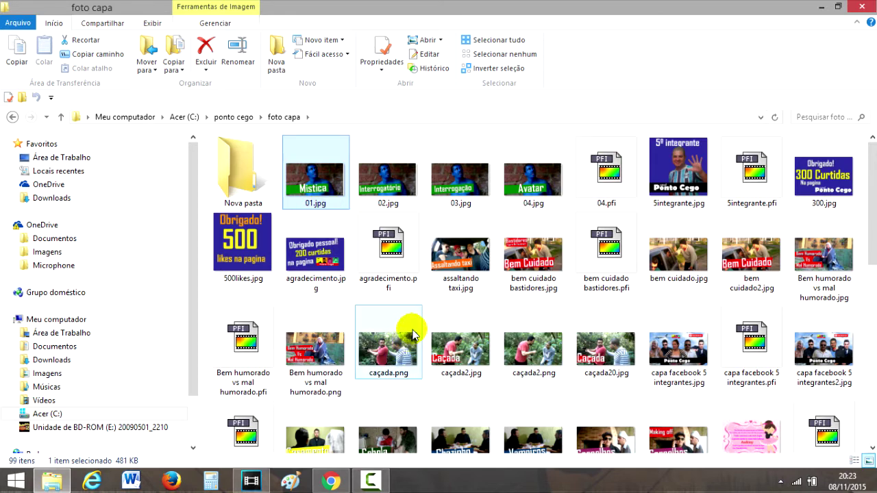
{"action": "left_click", "coordinate": [528, 192], "text": "ctrl"}
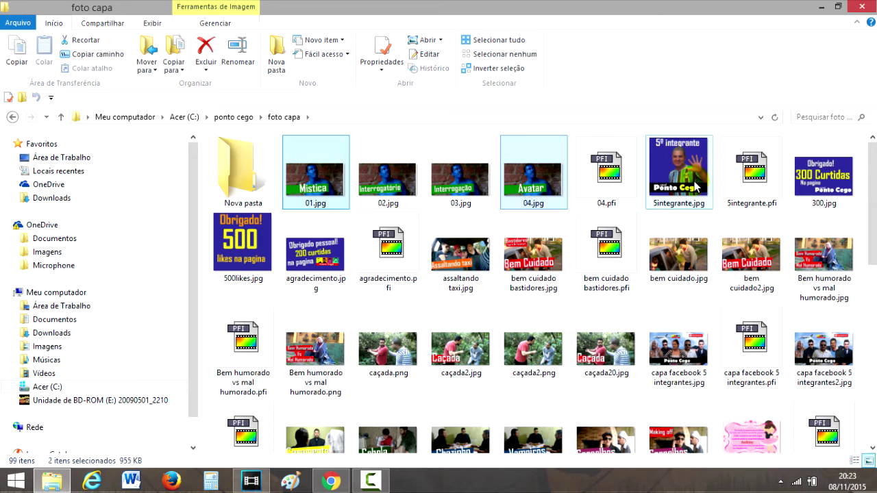
{"action": "left_click", "coordinate": [692, 181], "text": "ctrl"}
{"action": "left_click", "coordinate": [825, 348], "text": "ctrl"}
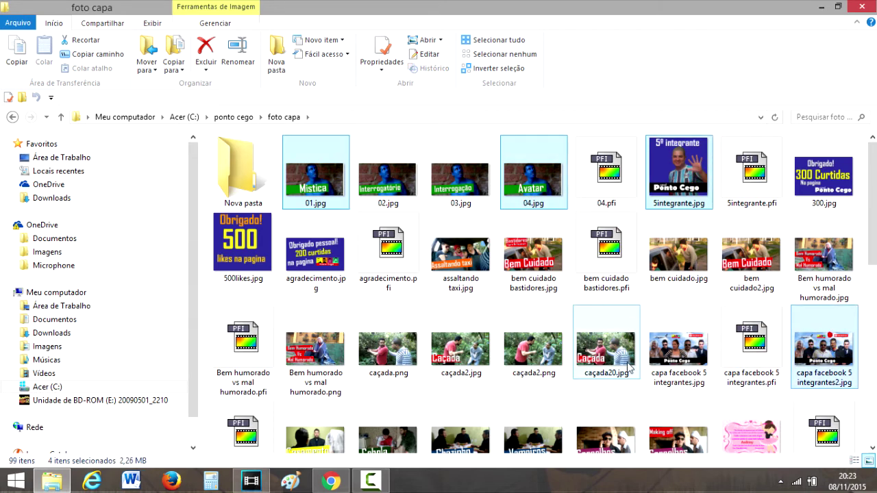
{"action": "left_click", "coordinate": [532, 347], "text": "ctrl"}
{"action": "left_click", "coordinate": [315, 350], "text": "ctrl"}
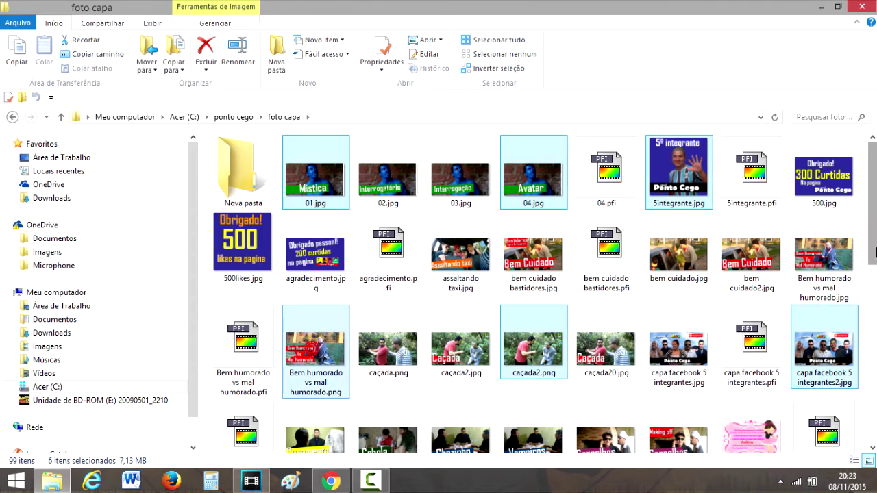
Add cebola.jpg, chazinho.jpg, conselho.png and conselhos making off.jpg to the file selection.
{"action": "scroll", "coordinate": [873, 232], "scroll_direction": "down", "scroll_amount": 2}
{"action": "scroll", "coordinate": [874, 232], "scroll_direction": "down", "scroll_amount": 1}
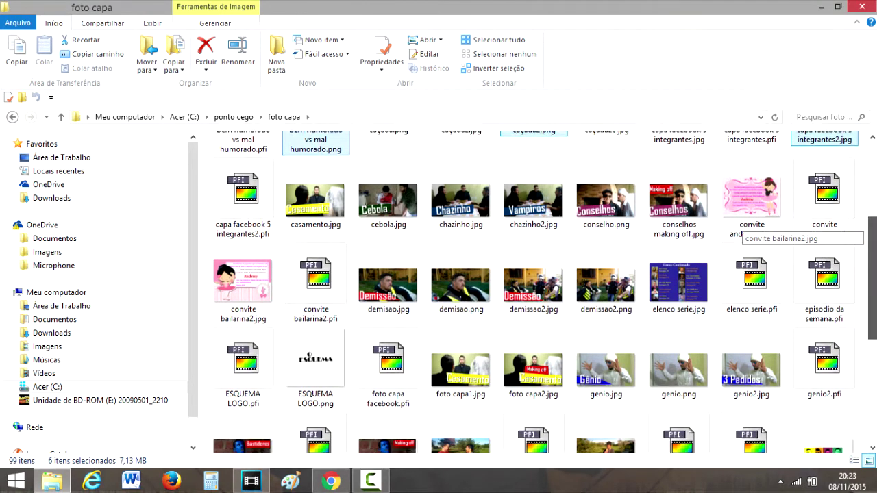
{"action": "left_click", "coordinate": [387, 209], "text": "ctrl"}
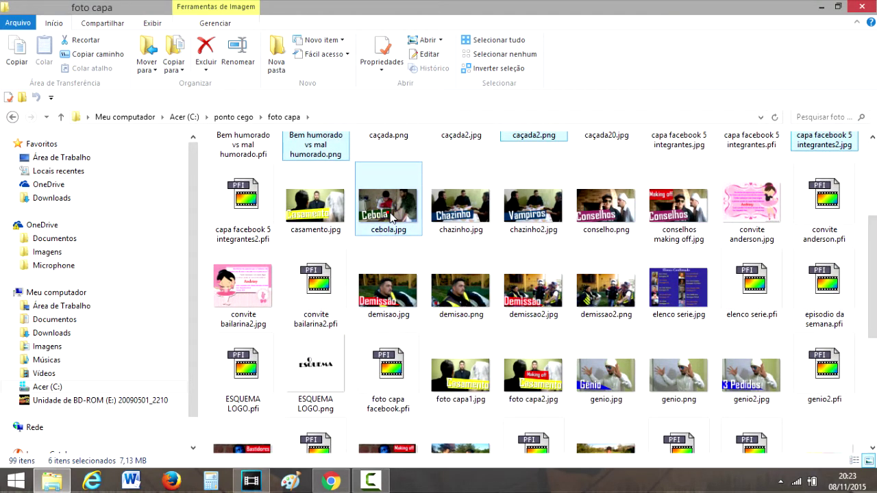
{"action": "left_click", "coordinate": [461, 209], "text": "ctrl"}
{"action": "left_click", "coordinate": [603, 218], "text": "ctrl"}
{"action": "left_click", "coordinate": [678, 206], "text": "ctrl"}
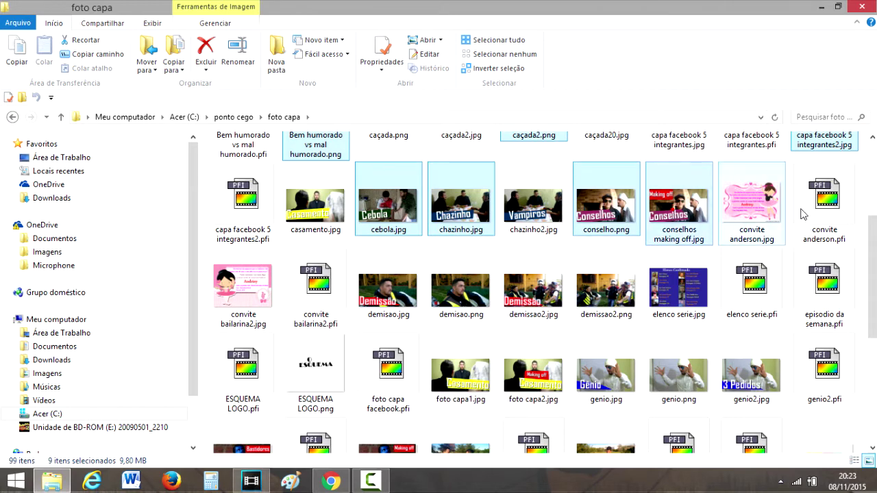
Extend the file selection with demissao2.jpg, demisao.jpg and logica.jpg.
{"action": "scroll", "coordinate": [875, 236], "scroll_direction": "down", "scroll_amount": 1}
{"action": "left_click", "coordinate": [533, 199], "text": "ctrl"}
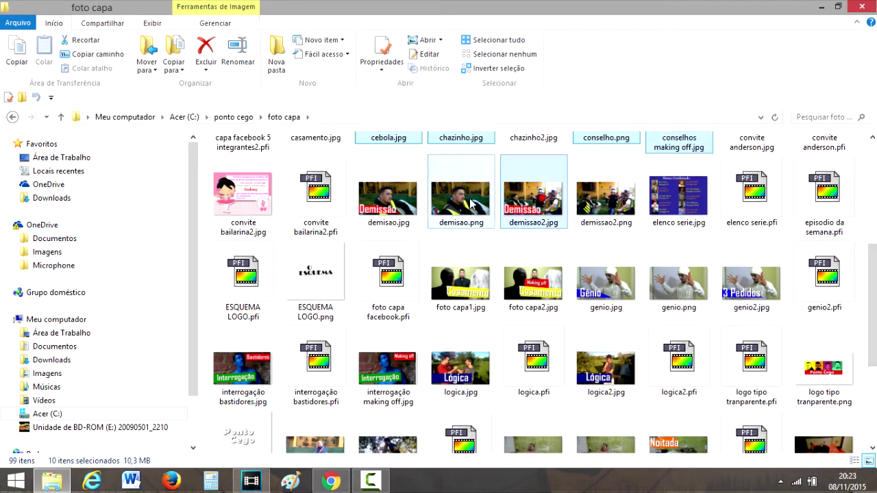
{"action": "left_click", "coordinate": [388, 199], "text": "ctrl"}
{"action": "left_click", "coordinate": [448, 378], "text": "ctrl"}
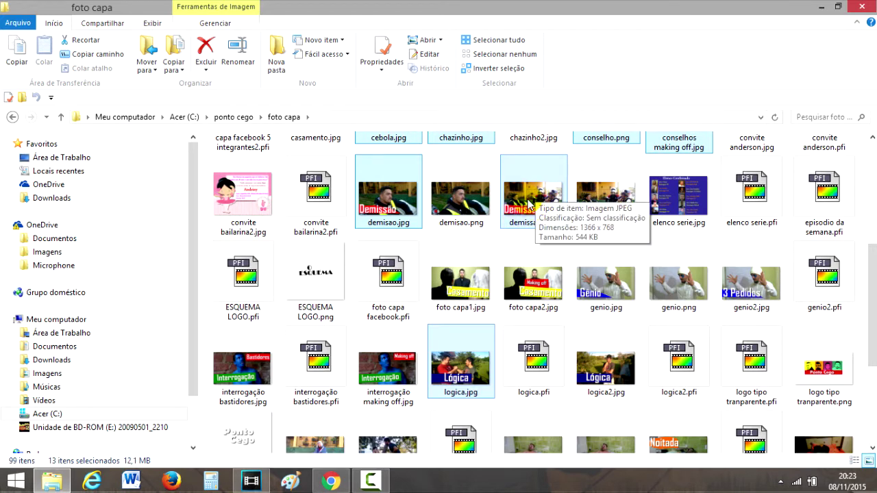
Place the selected images in sequence from the start of the Vegas Pro timeline and briefly play back the slideshow.
{"action": "left_click_drag", "start_coordinate": [528, 206], "coordinate": [238, 403]}
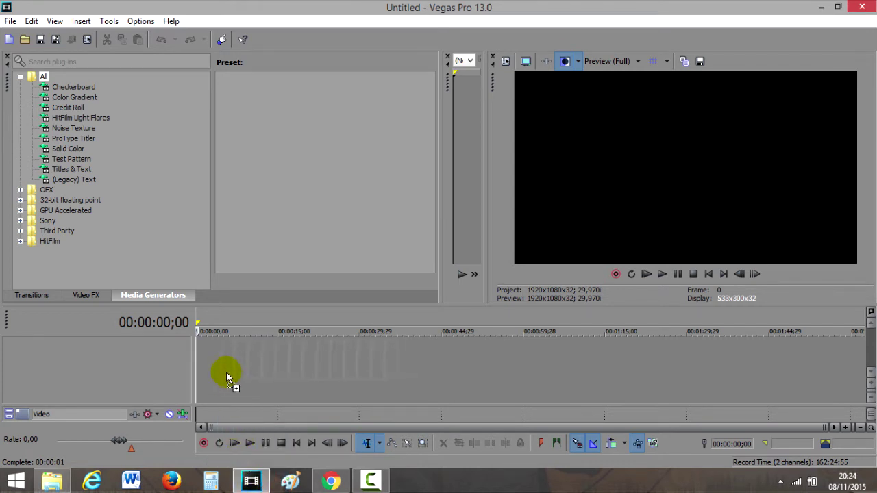
{"action": "left_click_drag", "start_coordinate": [226, 372], "coordinate": [360, 372]}
{"action": "left_click_drag", "start_coordinate": [213, 370], "coordinate": [193, 362]}
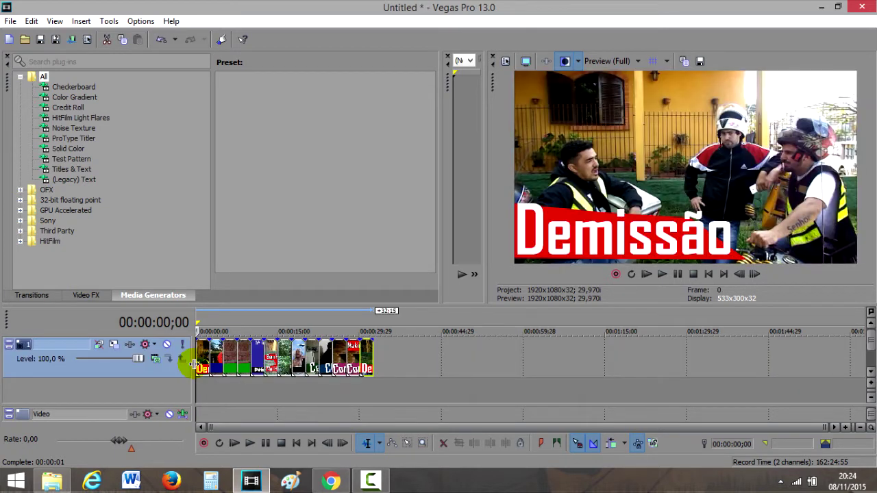
{"action": "left_click", "coordinate": [662, 274]}
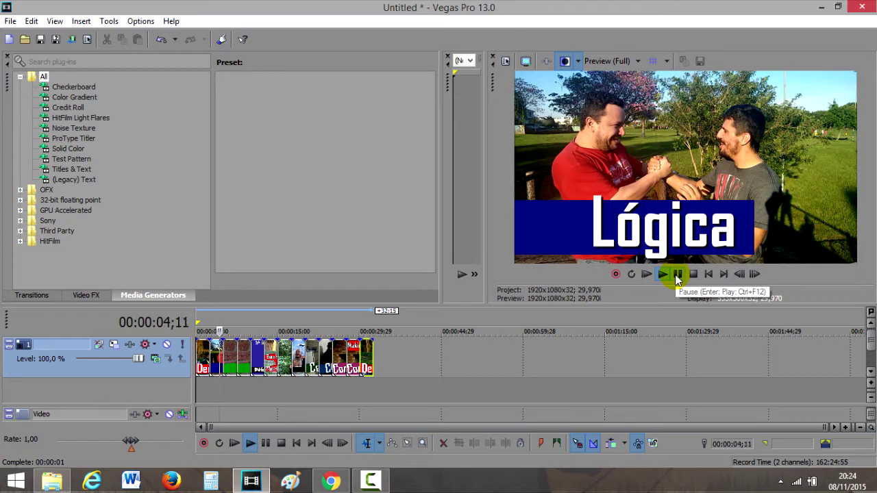
{"action": "left_click", "coordinate": [677, 274]}
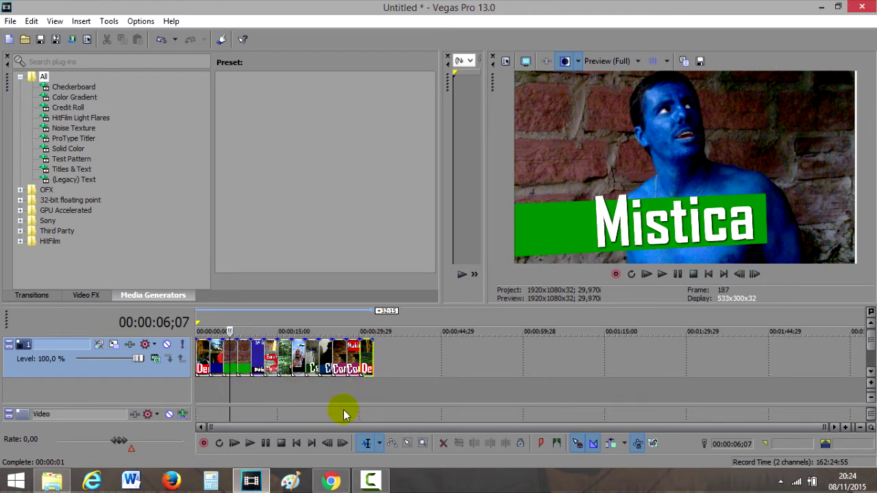
Add Solo no violão (Titanic Theme ).mp3 from the Downloads folder as an audio track beneath the images, starting at the timeline's beginning.
{"action": "left_click", "coordinate": [52, 481]}
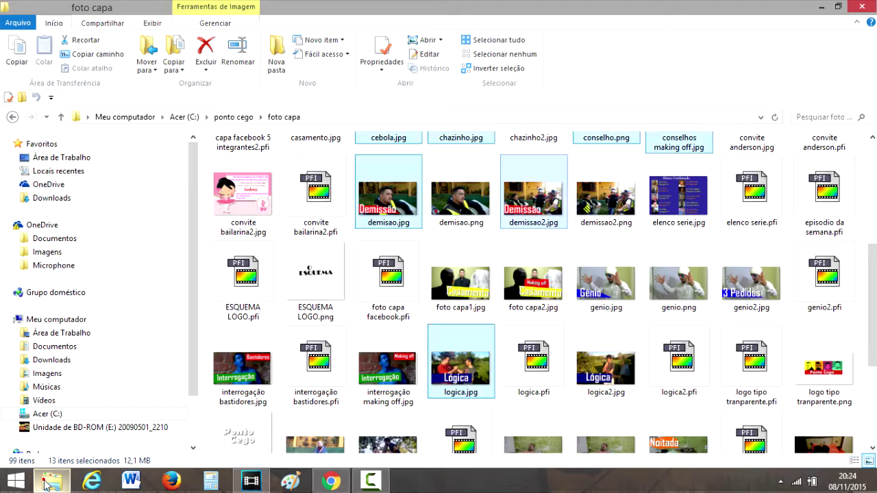
{"action": "left_click", "coordinate": [182, 117]}
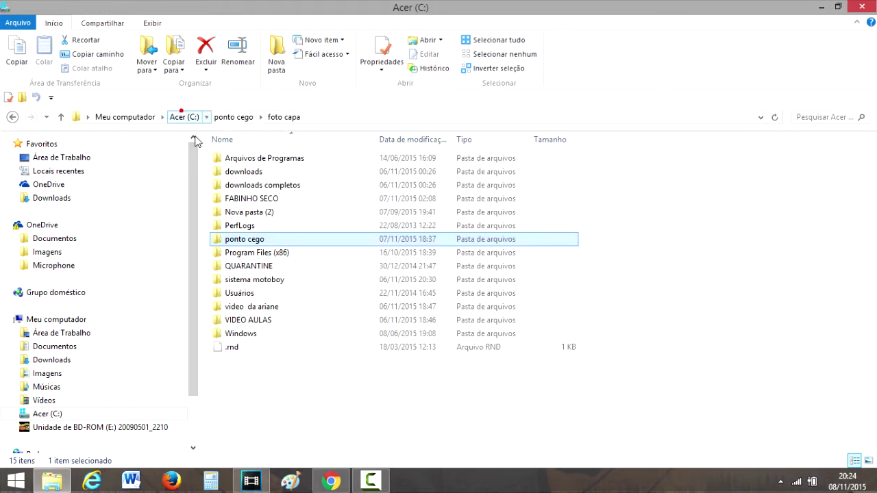
{"action": "left_click", "coordinate": [47, 363]}
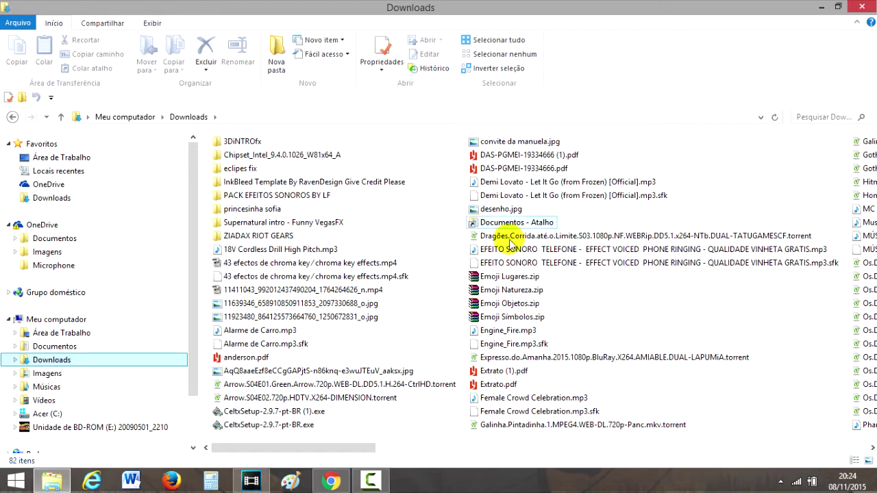
{"action": "left_click_drag", "start_coordinate": [292, 447], "coordinate": [593, 445]}
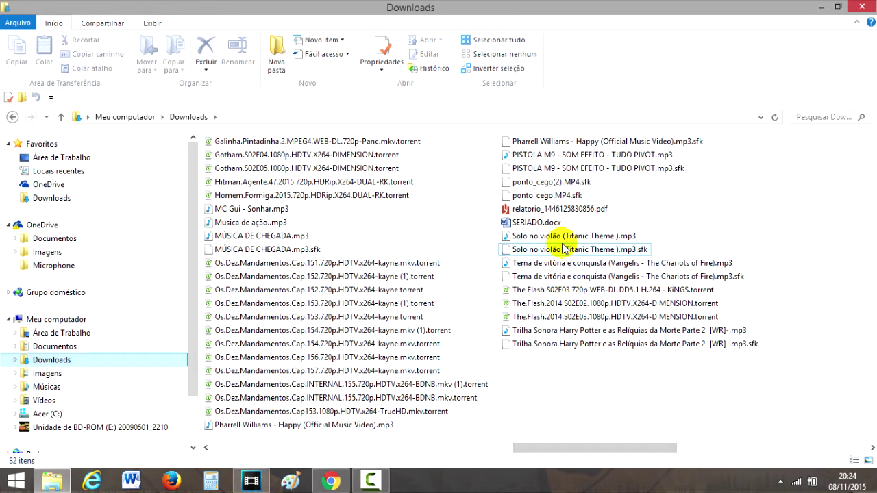
{"action": "left_click", "coordinate": [583, 236]}
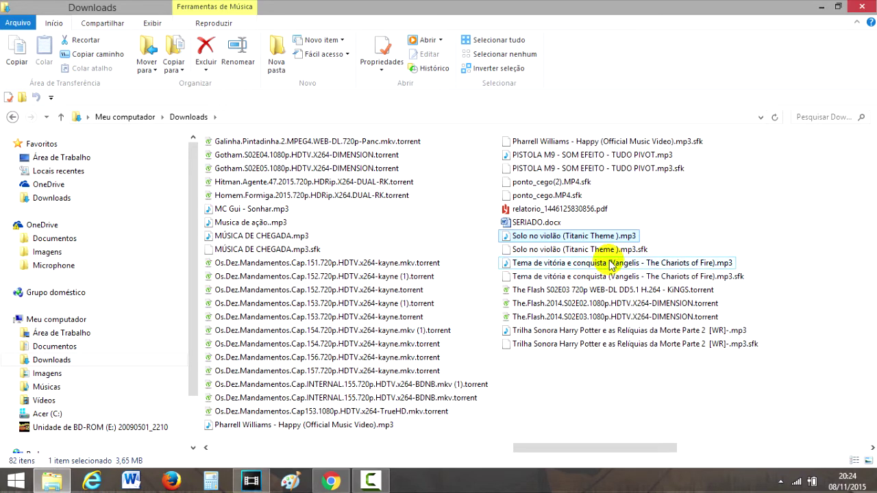
{"action": "left_click_drag", "start_coordinate": [568, 237], "coordinate": [245, 404]}
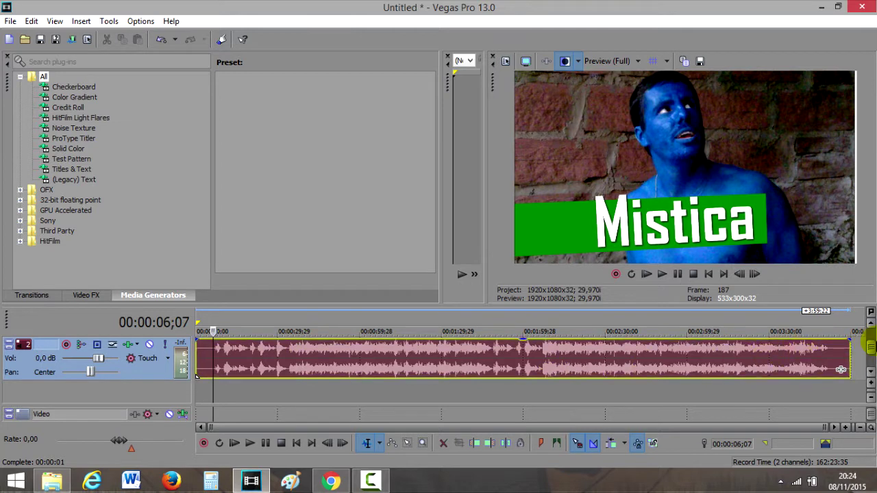
{"action": "left_click_drag", "start_coordinate": [871, 350], "coordinate": [871, 344]}
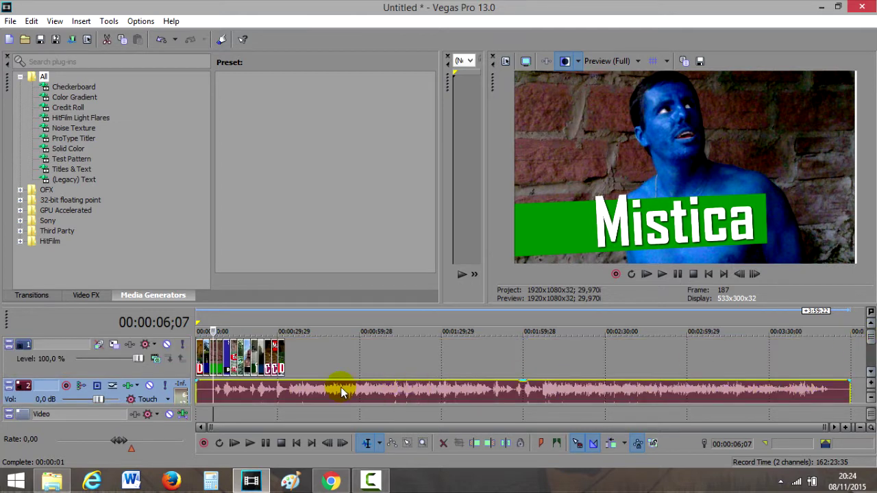
Play the slideshow's opening with the music and trim about 7 seconds of silence off the start of the audio track.
{"action": "left_click", "coordinate": [200, 368]}
{"action": "left_click", "coordinate": [662, 274]}
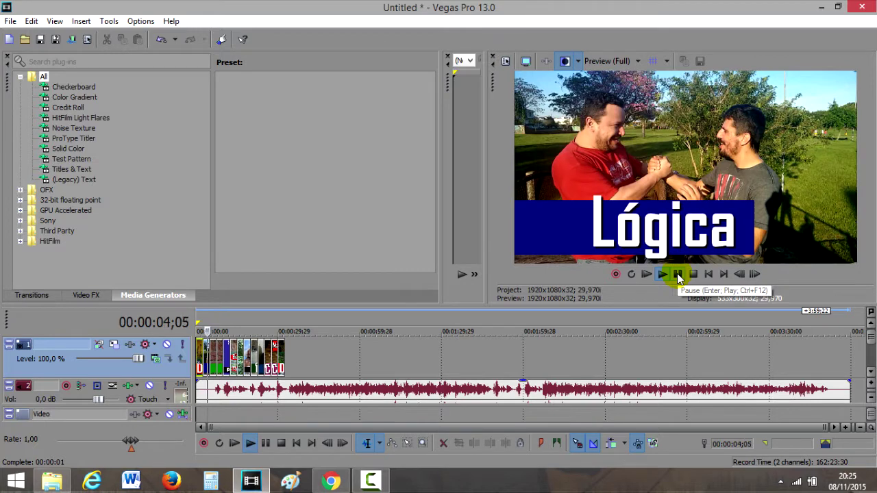
{"action": "left_click", "coordinate": [677, 274]}
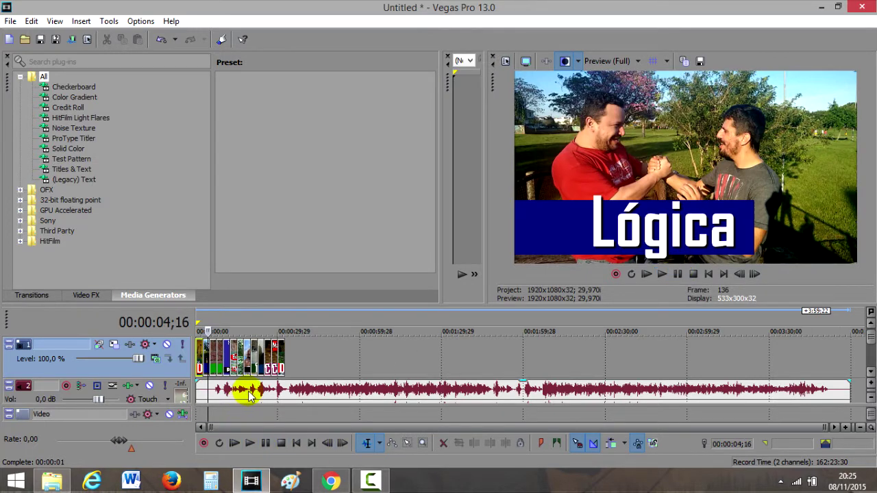
{"action": "scroll", "coordinate": [264, 390], "scroll_direction": "up", "scroll_amount": 6}
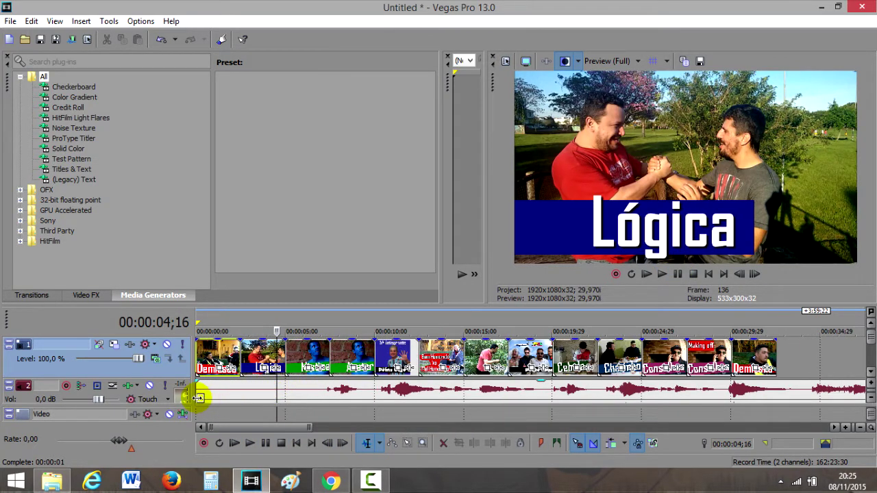
{"action": "mouse_move", "coordinate": [197, 398]}
{"action": "left_mouse_down"}
{"action": "mouse_move", "coordinate": [326, 397]}
{"action": "mouse_move", "coordinate": [215, 395]}
{"action": "left_mouse_up"}
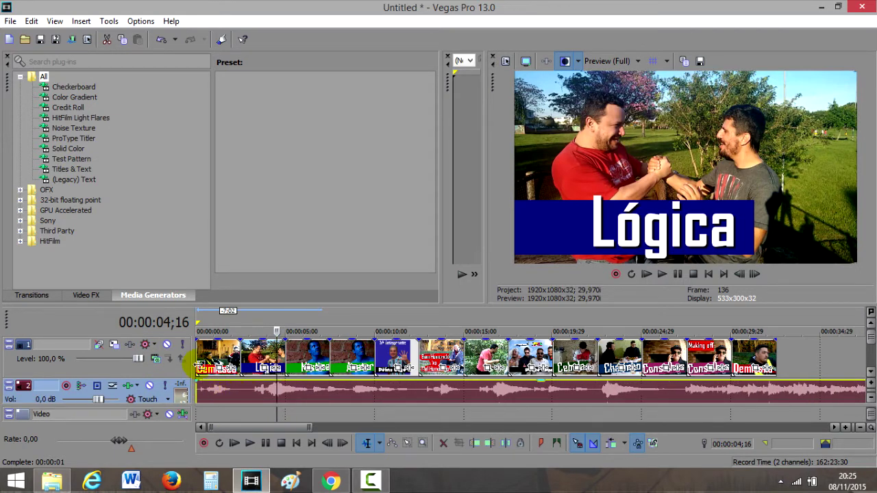
Play back the slideshow from the timeline's beginning to check how the images run against the trimmed music.
{"action": "left_click", "coordinate": [198, 366]}
{"action": "scroll", "coordinate": [273, 365], "scroll_direction": "down", "scroll_amount": 4}
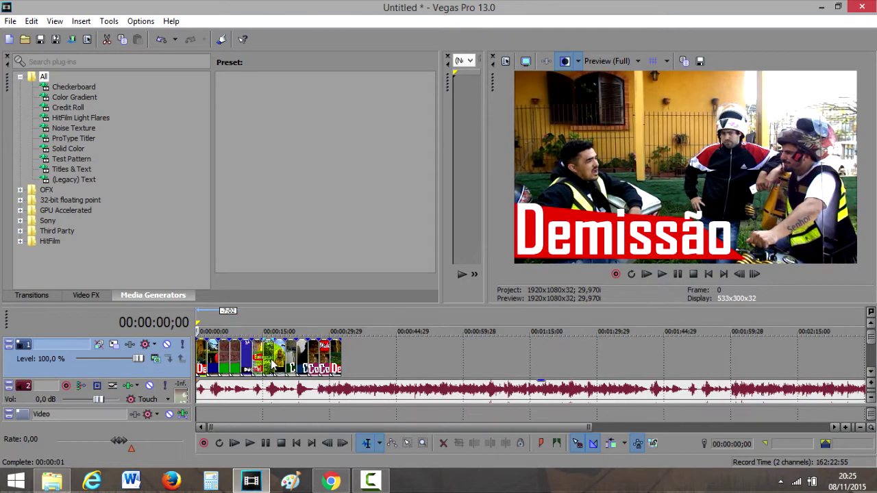
{"action": "scroll", "coordinate": [278, 367], "scroll_direction": "up", "scroll_amount": 5}
{"action": "scroll", "coordinate": [277, 367], "scroll_direction": "down", "scroll_amount": 4}
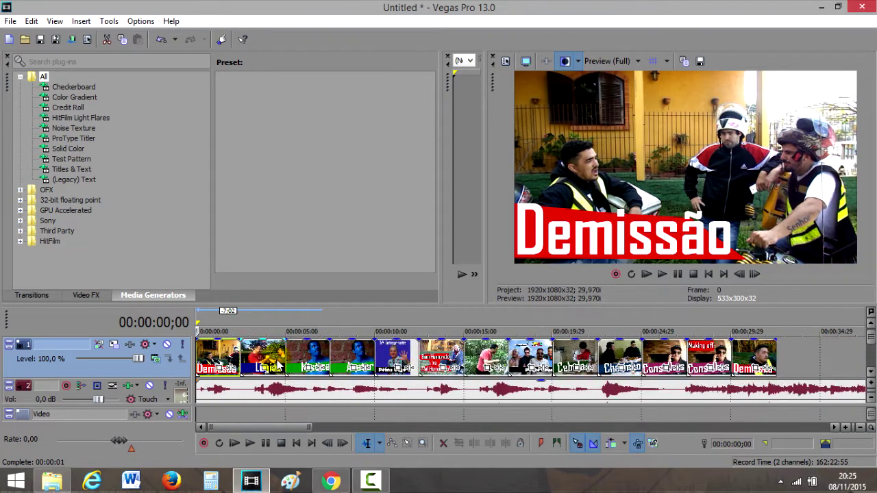
{"action": "scroll", "coordinate": [278, 366], "scroll_direction": "up", "scroll_amount": 5}
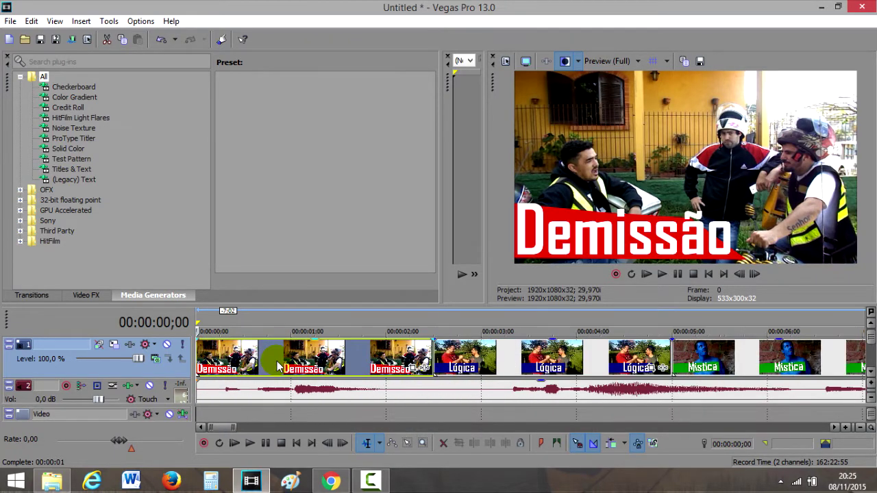
{"action": "scroll", "coordinate": [278, 367], "scroll_direction": "down", "scroll_amount": 5}
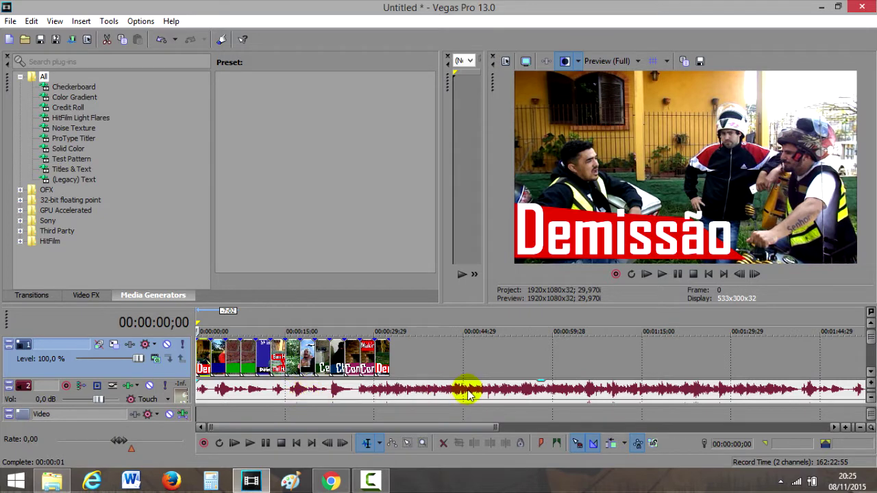
{"action": "scroll", "coordinate": [254, 385], "scroll_direction": "up", "scroll_amount": 6}
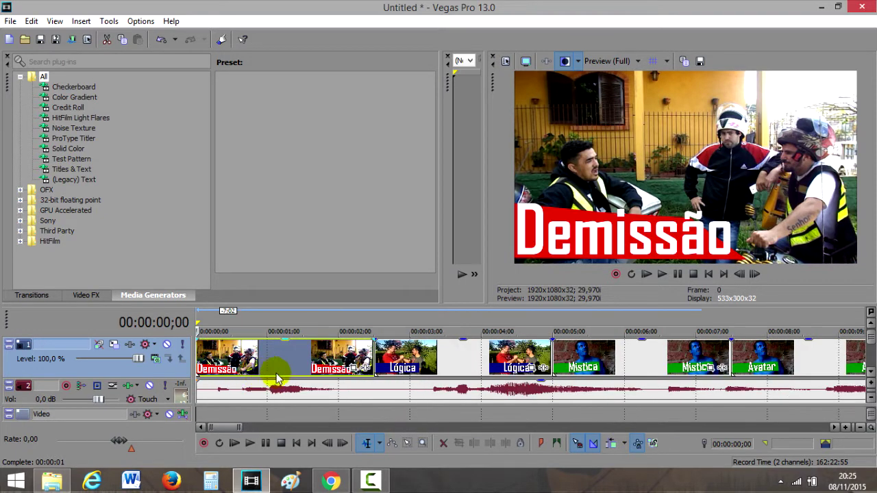
{"action": "scroll", "coordinate": [289, 391], "scroll_direction": "down", "scroll_amount": 6}
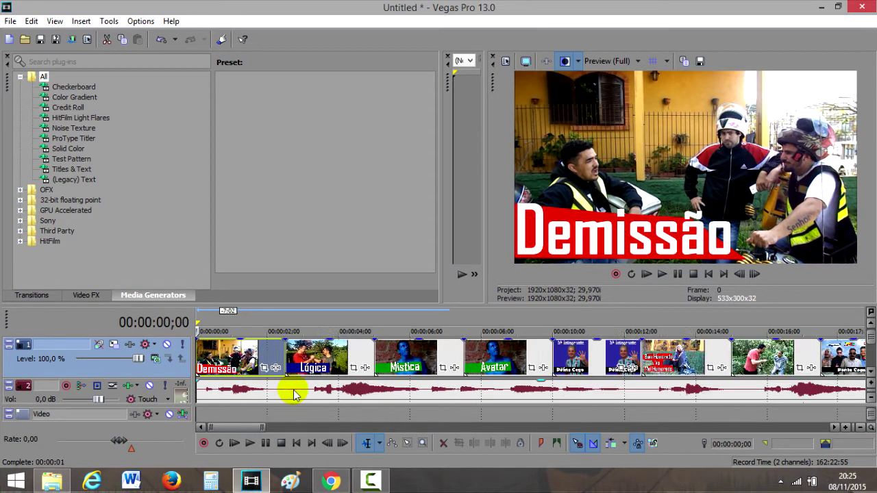
{"action": "left_click", "coordinate": [662, 275]}
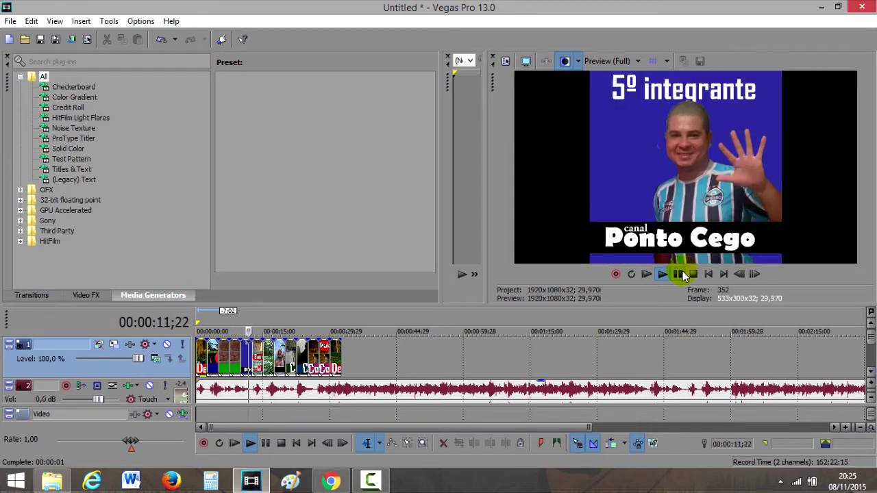
{"action": "left_click", "coordinate": [678, 274]}
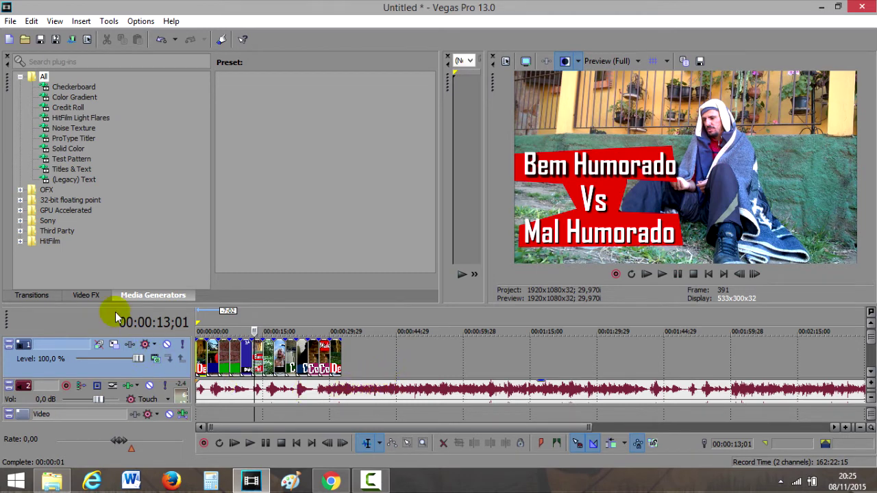
Browse the Broadcast Colors, Chroma Blur and Color Match video effects and the presets of the 3D Shuffle transition.
{"action": "left_click", "coordinate": [87, 296]}
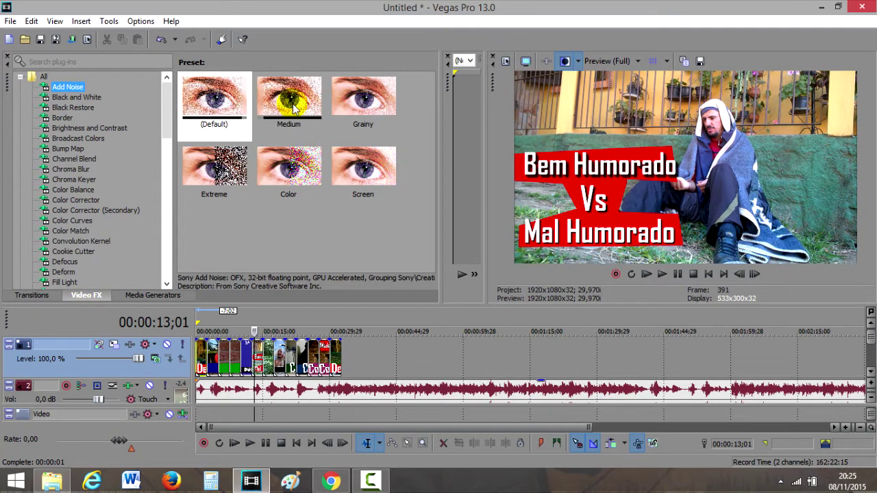
{"action": "left_click", "coordinate": [74, 138]}
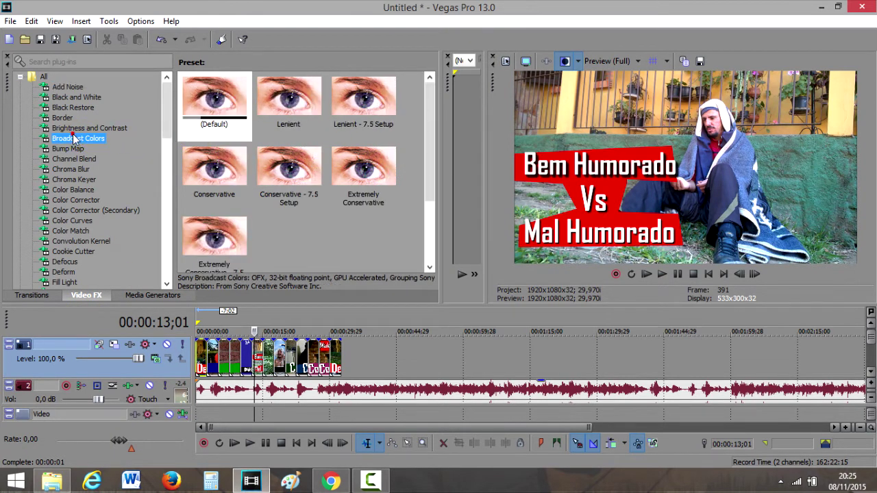
{"action": "left_click", "coordinate": [70, 171]}
{"action": "left_click", "coordinate": [71, 231]}
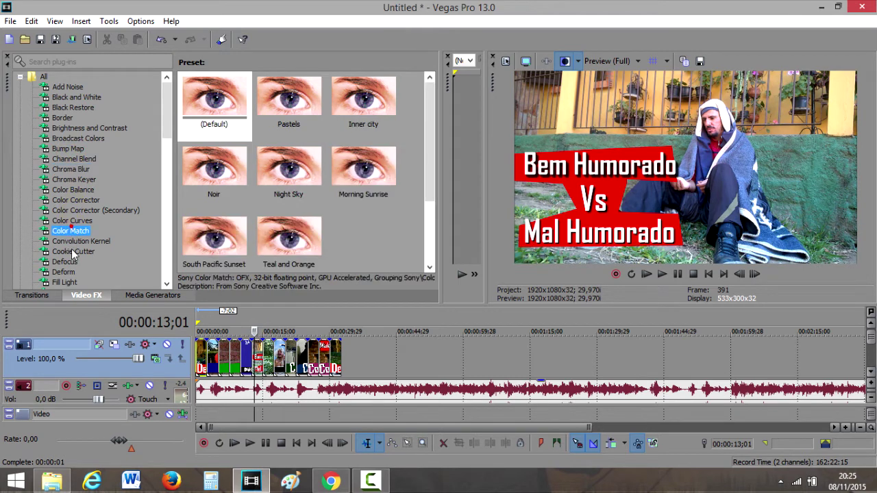
{"action": "left_click", "coordinate": [30, 296]}
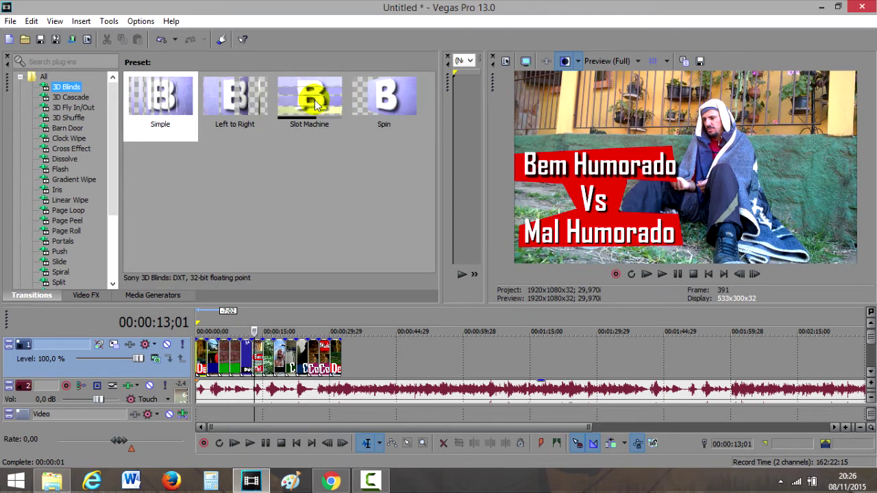
{"action": "left_click", "coordinate": [68, 118]}
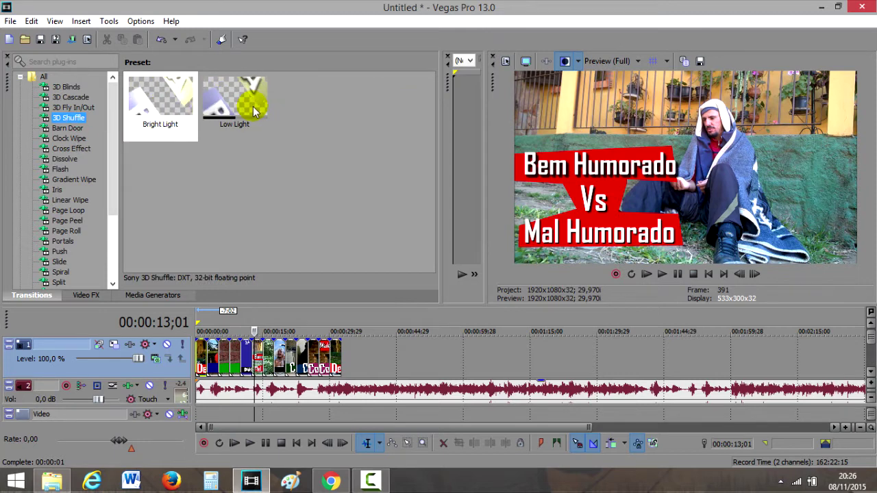
Apply the (Default) Cross Effect transition between the Demissão and Lógica images, keeping its settings.
{"action": "left_click", "coordinate": [82, 149]}
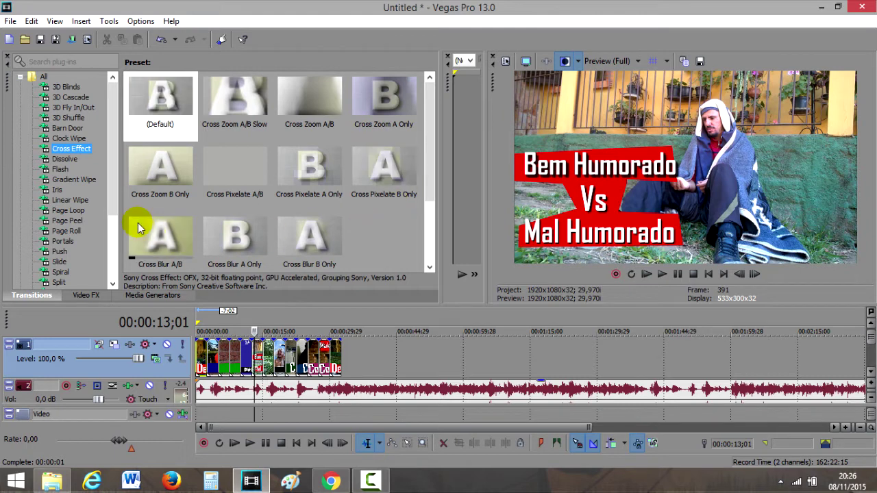
{"action": "left_click", "coordinate": [163, 99]}
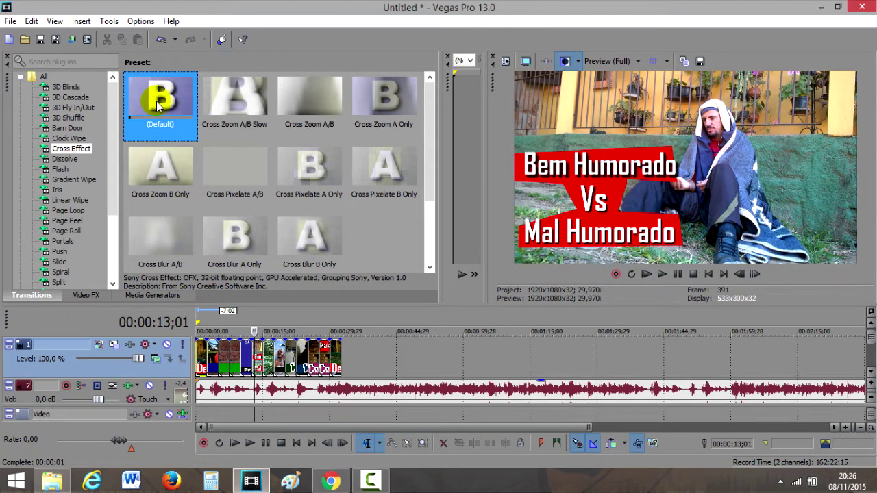
{"action": "left_click_drag", "start_coordinate": [157, 103], "coordinate": [209, 355]}
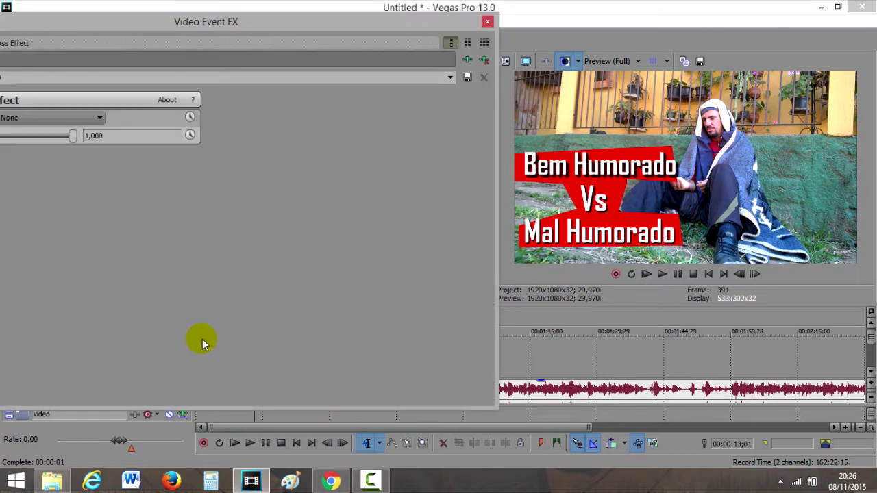
{"action": "left_click_drag", "start_coordinate": [368, 20], "coordinate": [505, 24]}
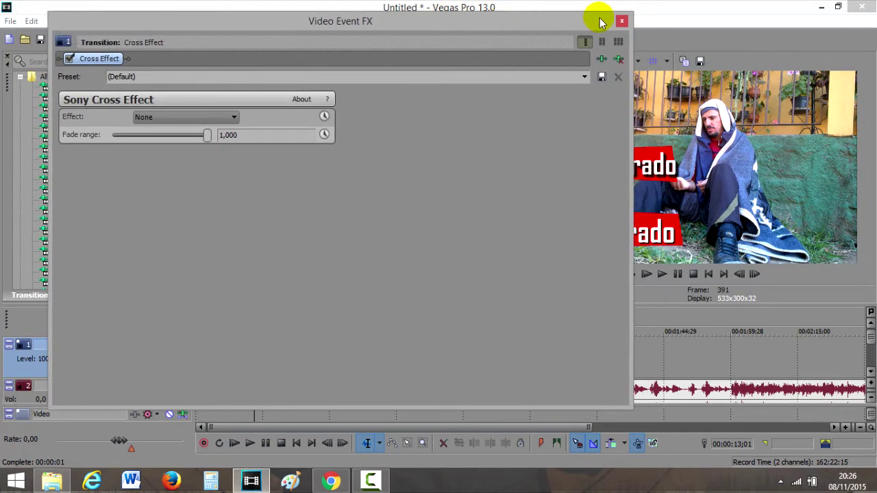
{"action": "left_click", "coordinate": [621, 20]}
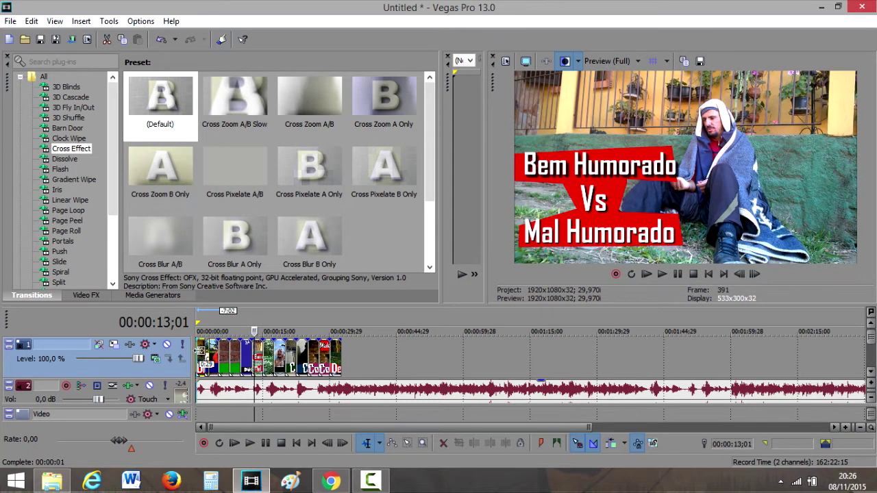
Play back the timeline from the beginning to check the transition between the Demissão and Lógica images.
{"action": "left_click", "coordinate": [198, 351]}
{"action": "left_click", "coordinate": [662, 274]}
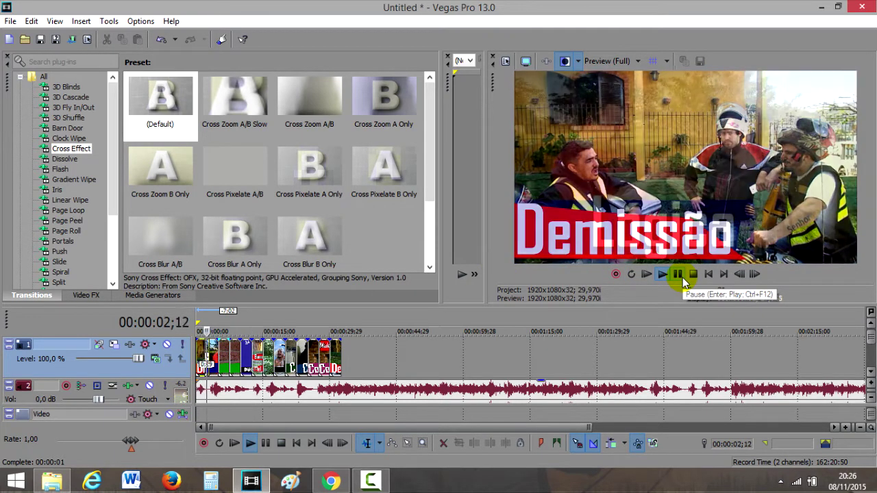
{"action": "left_click", "coordinate": [682, 279]}
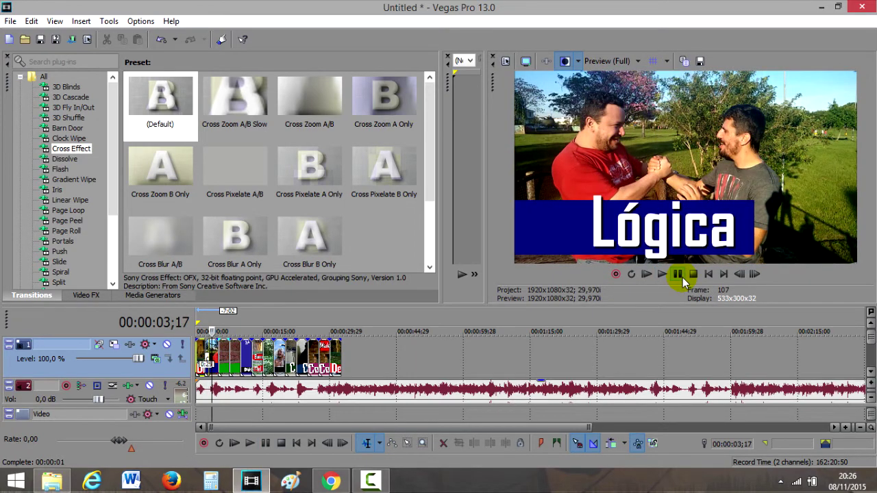
{"action": "scroll", "coordinate": [288, 360], "scroll_direction": "up", "scroll_amount": 6}
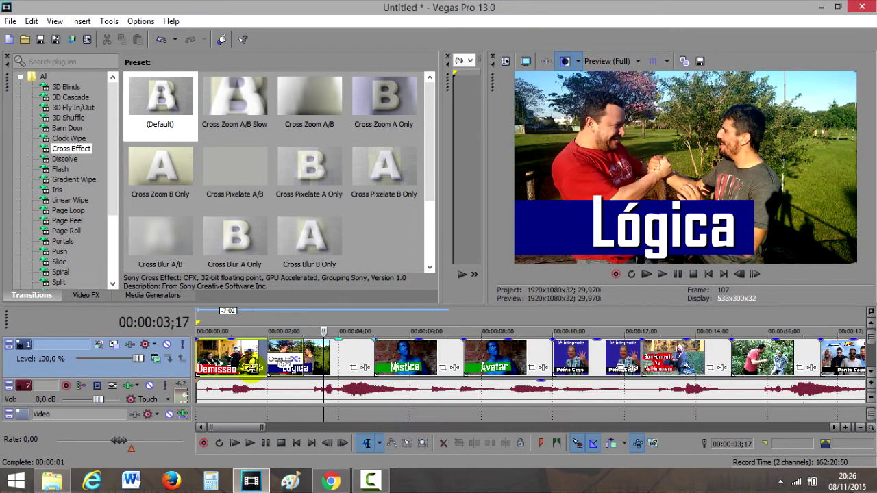
{"action": "left_click", "coordinate": [201, 351]}
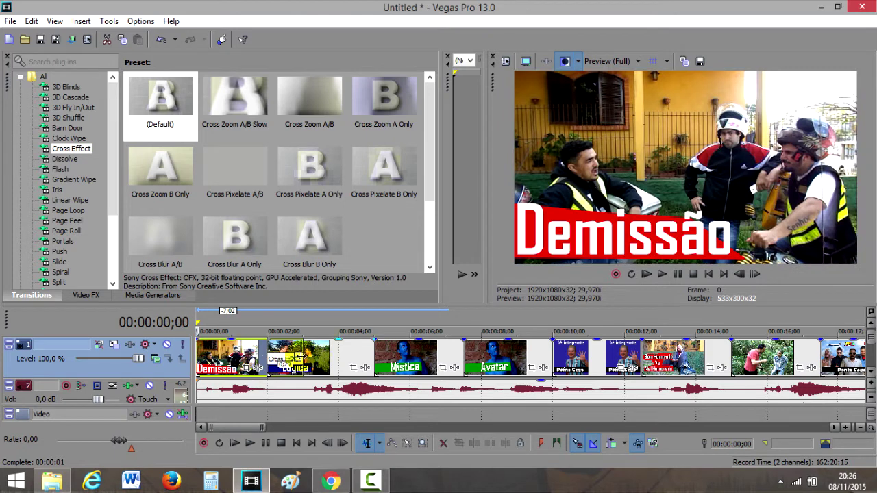
{"action": "left_click", "coordinate": [661, 274]}
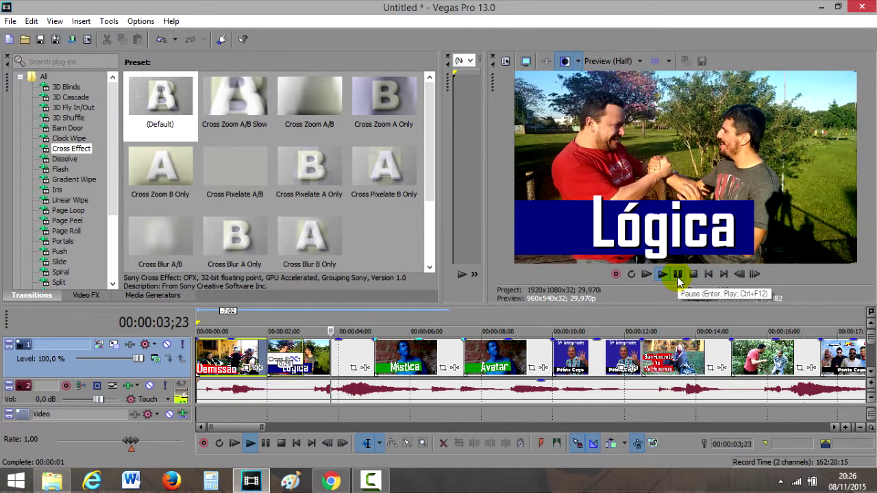
{"action": "left_click", "coordinate": [678, 274]}
Compare the slideshow's length with the full audio track and place the playhead near the music's end at 00:03:50;17.
{"action": "scroll", "coordinate": [641, 353], "scroll_direction": "down", "scroll_amount": 5}
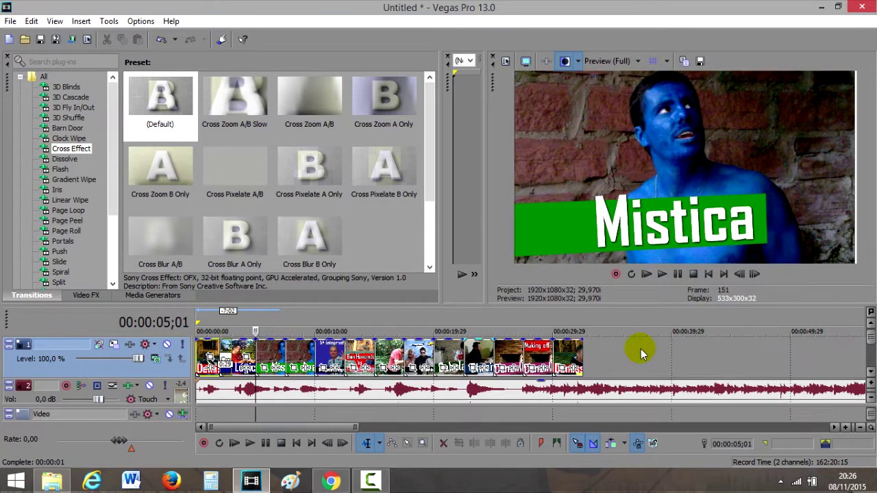
{"action": "scroll", "coordinate": [641, 353], "scroll_direction": "down", "scroll_amount": 2}
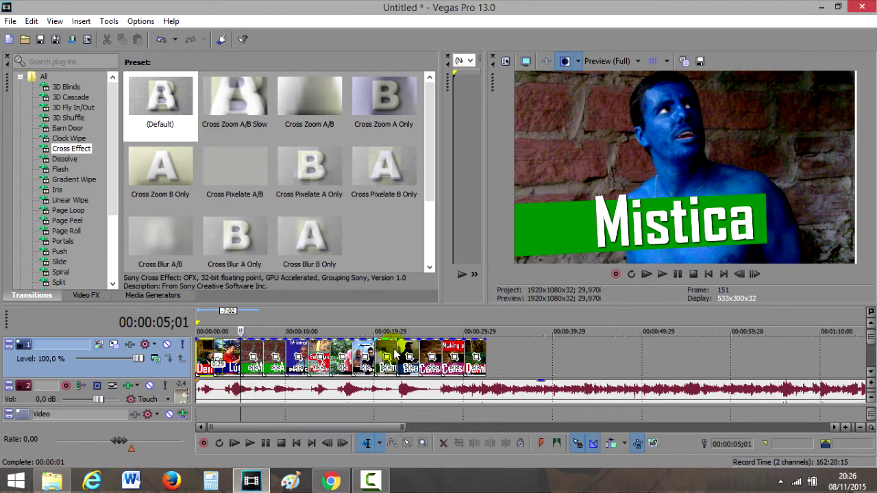
{"action": "scroll", "coordinate": [417, 370], "scroll_direction": "down", "scroll_amount": 4}
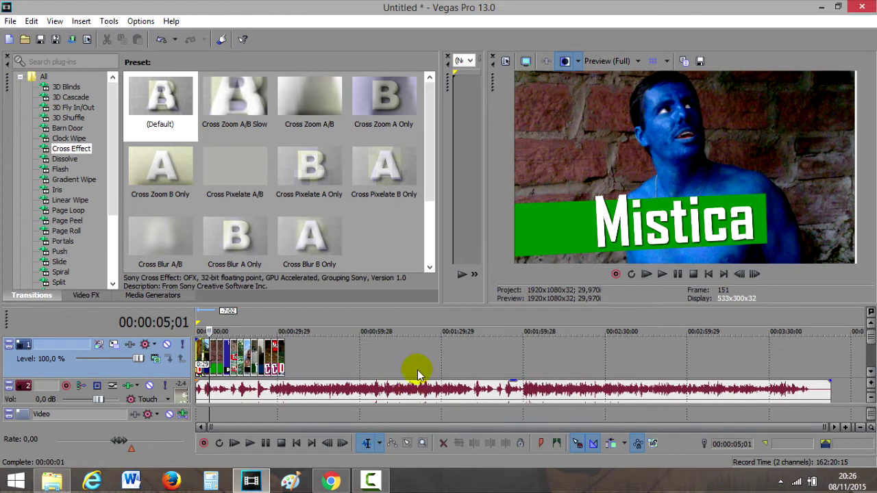
{"action": "left_click", "coordinate": [825, 349]}
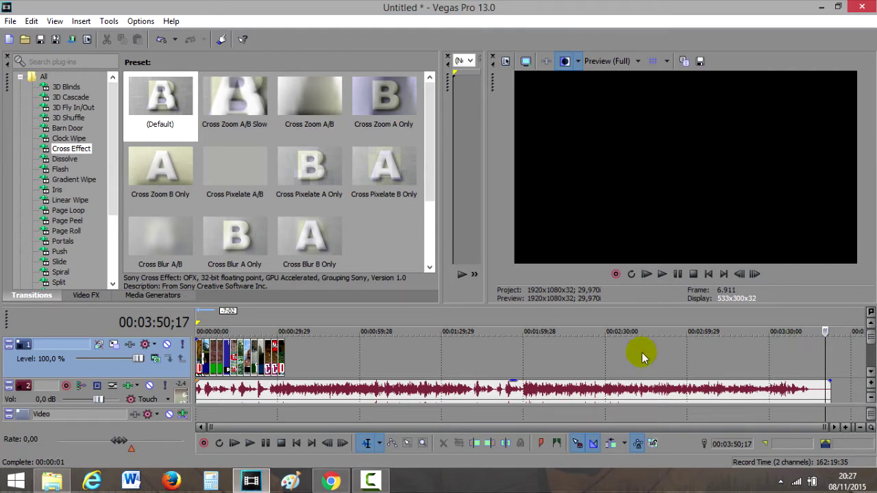
Apply the Cross Zoom A Only transition between the Lógica and Mistica images, and Cross Pixelate A Only between Mistica and Avatar.
{"action": "scroll", "coordinate": [257, 425], "scroll_direction": "up", "scroll_amount": 6}
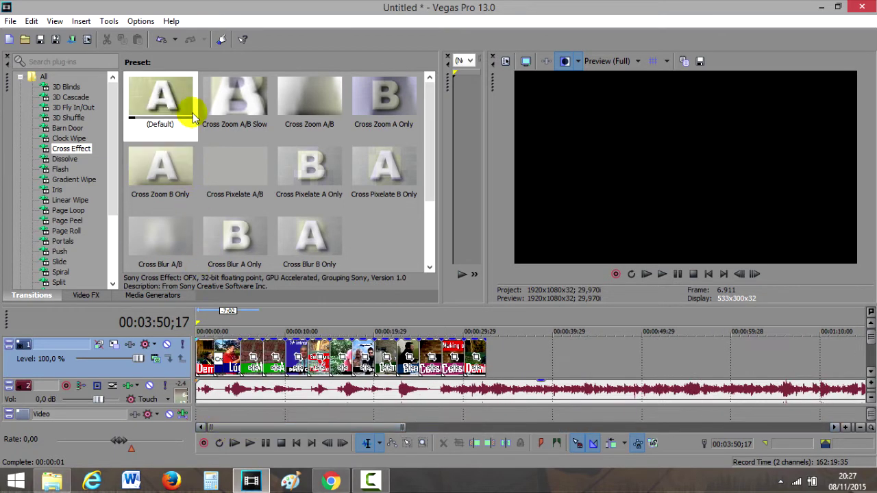
{"action": "left_click_drag", "start_coordinate": [365, 96], "coordinate": [242, 366]}
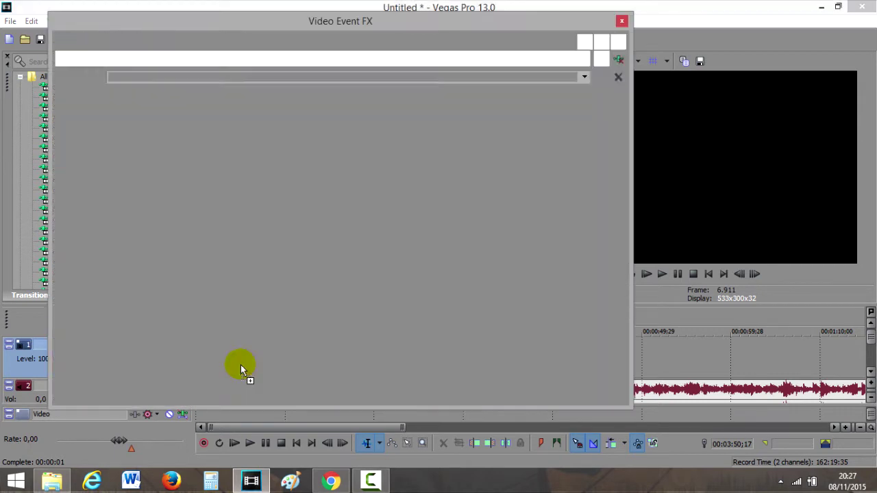
{"action": "left_click", "coordinate": [622, 21]}
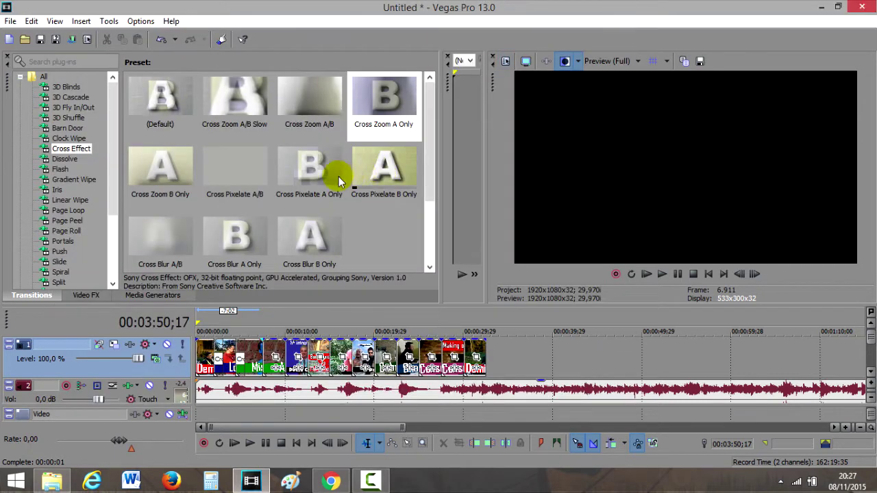
{"action": "left_click_drag", "start_coordinate": [281, 168], "coordinate": [265, 374]}
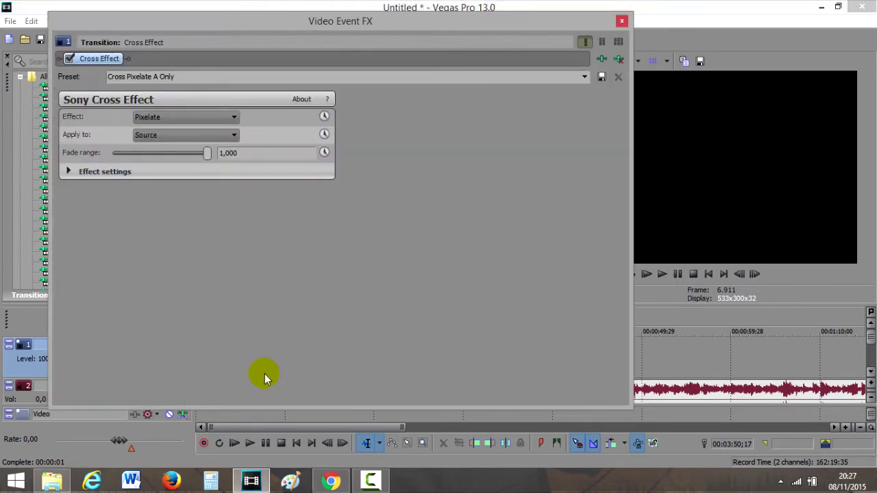
{"action": "left_click", "coordinate": [622, 20]}
Play back the timeline through the Avatar image to check the two added transitions.
{"action": "left_click", "coordinate": [231, 342]}
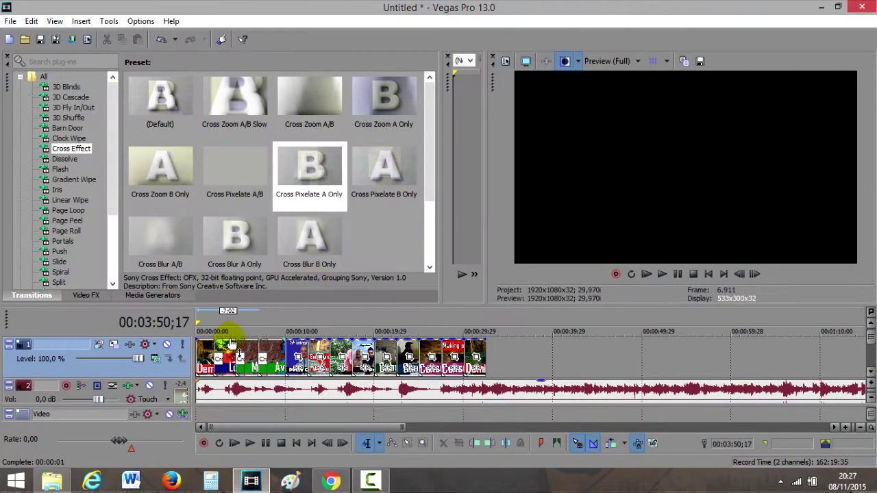
{"action": "left_click", "coordinate": [662, 274]}
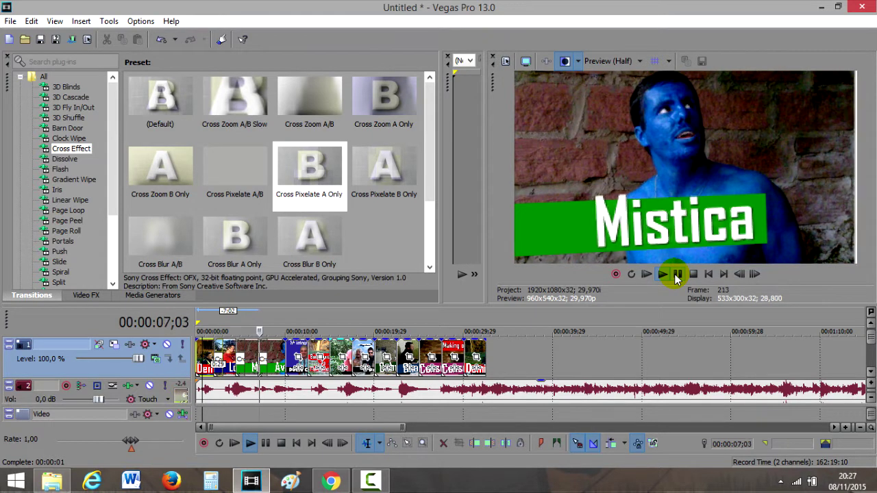
{"action": "left_click", "coordinate": [677, 274]}
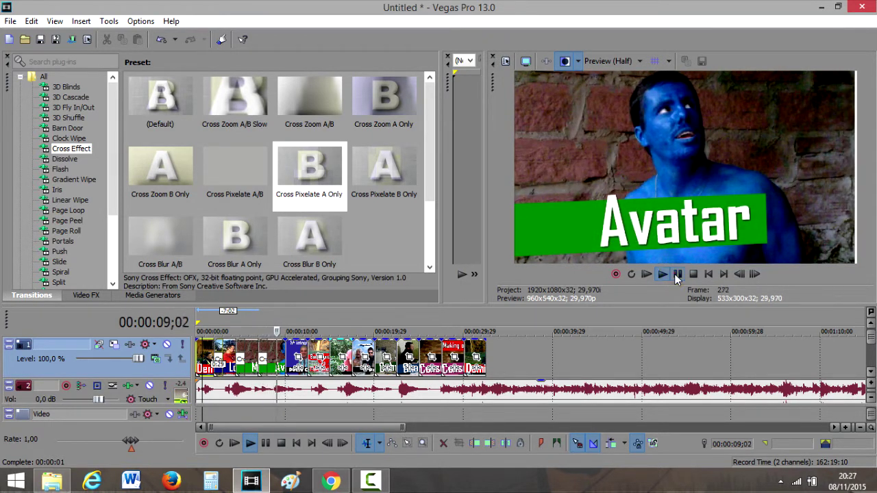
Delete the Avatar image and move the Demissão image from the slideshow's end into the gap after Mistica.
{"action": "scroll", "coordinate": [308, 363], "scroll_direction": "up", "scroll_amount": 3}
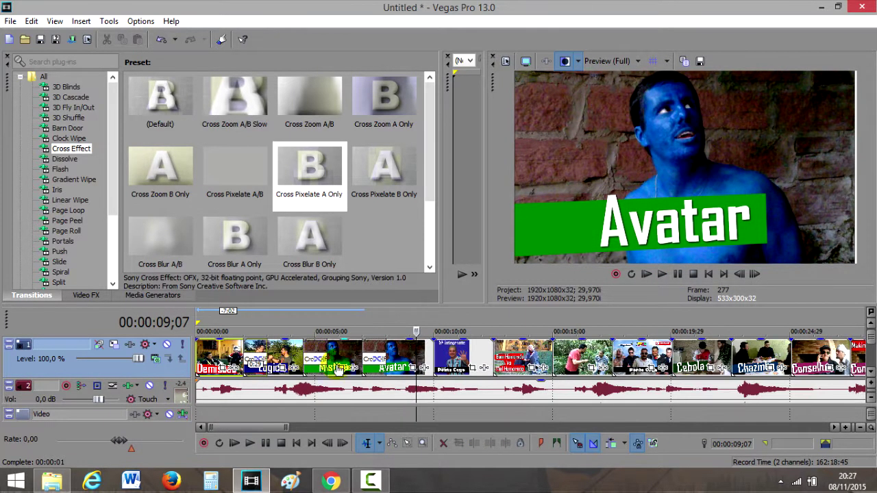
{"action": "scroll", "coordinate": [337, 370], "scroll_direction": "up", "scroll_amount": 3}
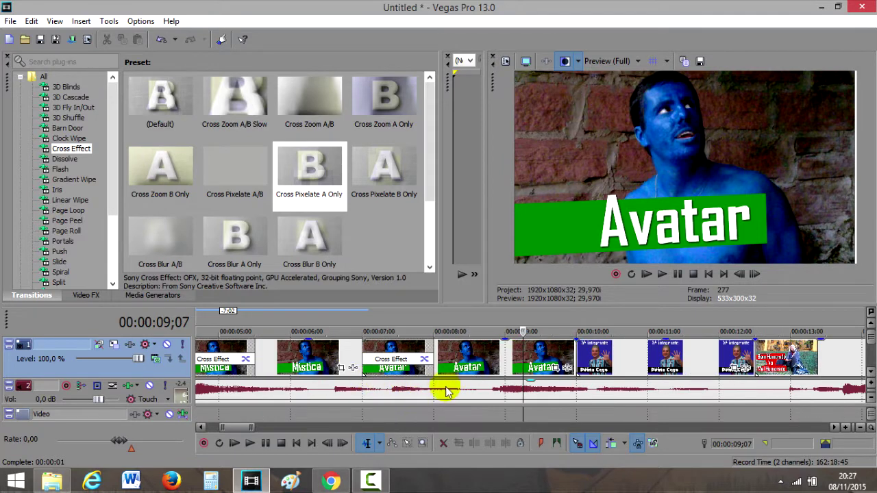
{"action": "left_click", "coordinate": [471, 362]}
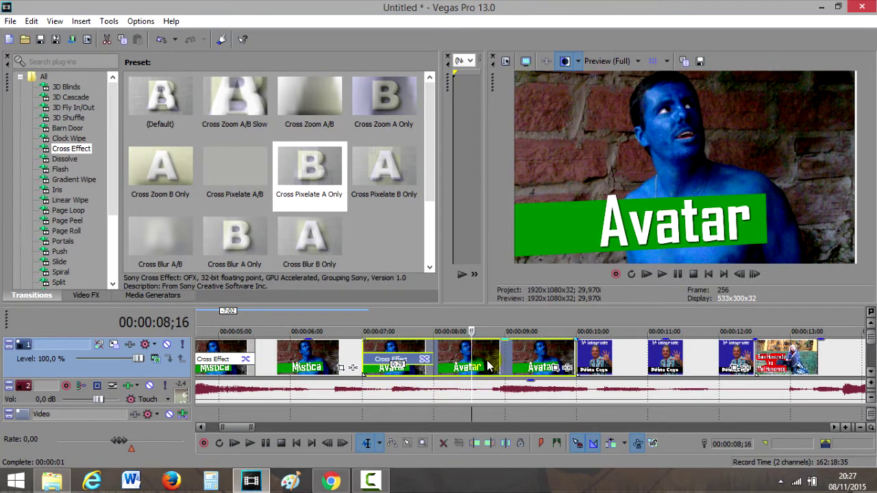
{"action": "left_click_drag", "start_coordinate": [634, 358], "coordinate": [638, 367]}
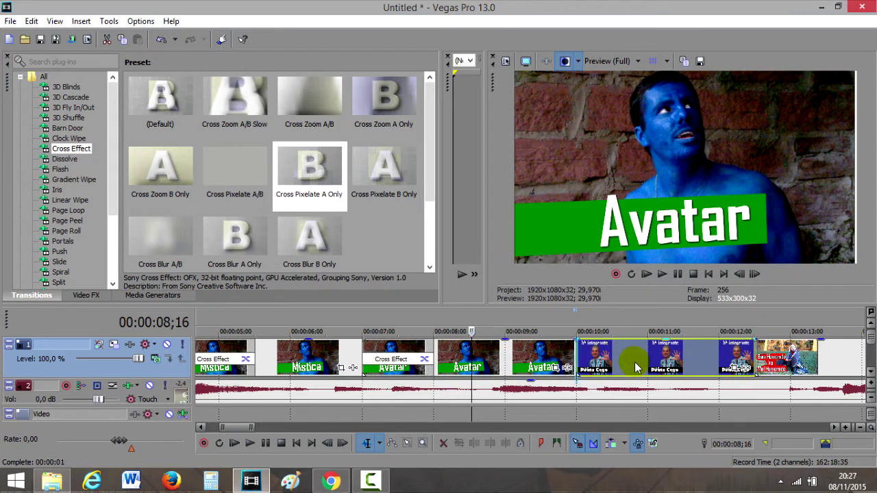
{"action": "left_click", "coordinate": [480, 364]}
{"action": "key", "text": "Delete"}
{"action": "scroll", "coordinate": [524, 355], "scroll_direction": "down", "scroll_amount": 5}
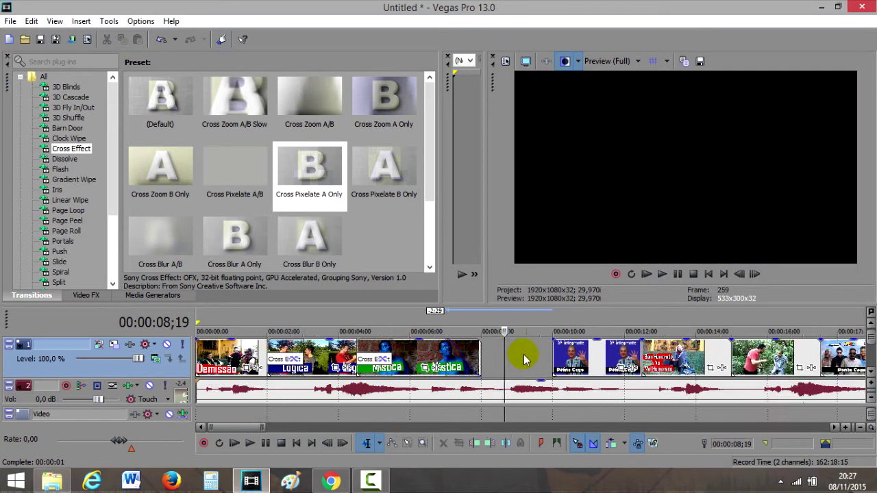
{"action": "left_click_drag", "start_coordinate": [756, 362], "coordinate": [353, 374]}
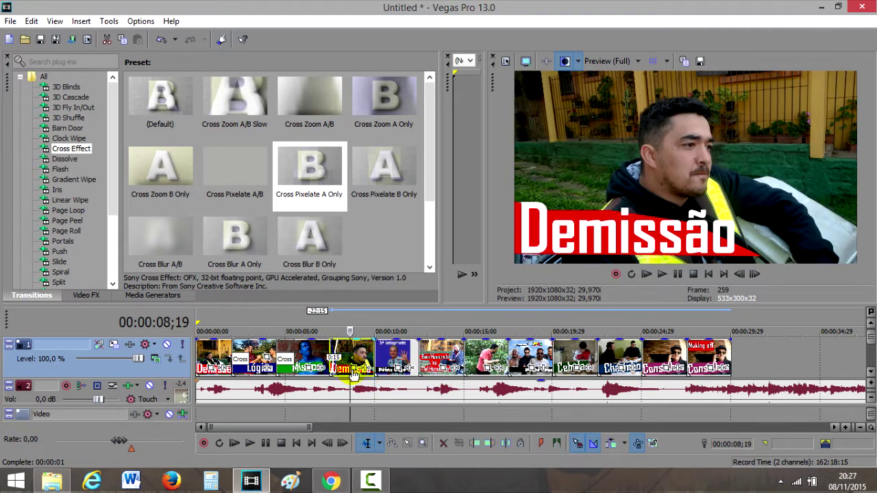
Play back the timeline from the Mistica image to the 5º integrante image to check the new image order.
{"action": "left_click", "coordinate": [306, 358]}
{"action": "left_click", "coordinate": [662, 274]}
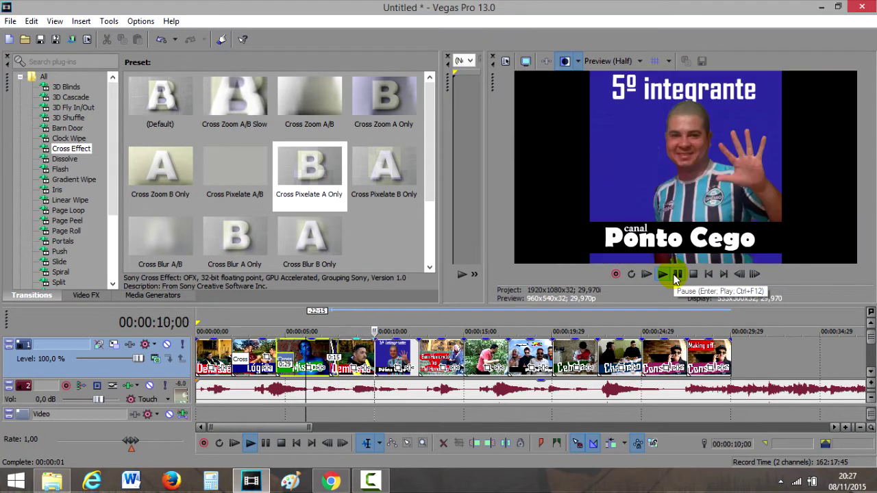
{"action": "left_click", "coordinate": [676, 274]}
{"action": "left_click", "coordinate": [214, 360]}
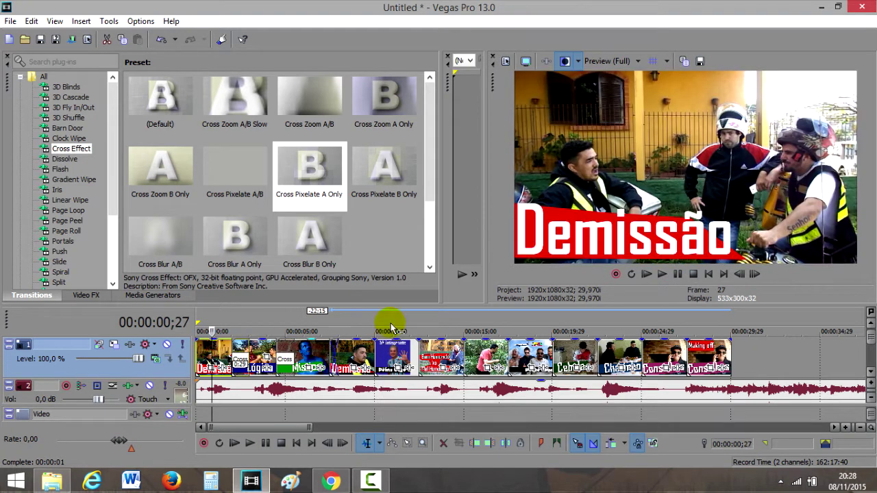
{"action": "scroll", "coordinate": [274, 384], "scroll_direction": "down", "scroll_amount": 3}
{"action": "scroll", "coordinate": [274, 388], "scroll_direction": "up", "scroll_amount": 3}
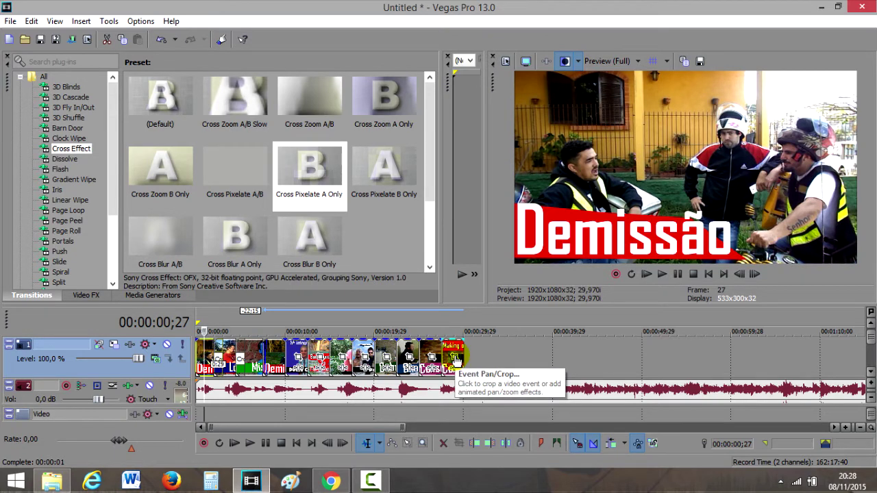
{"action": "left_click", "coordinate": [455, 349]}
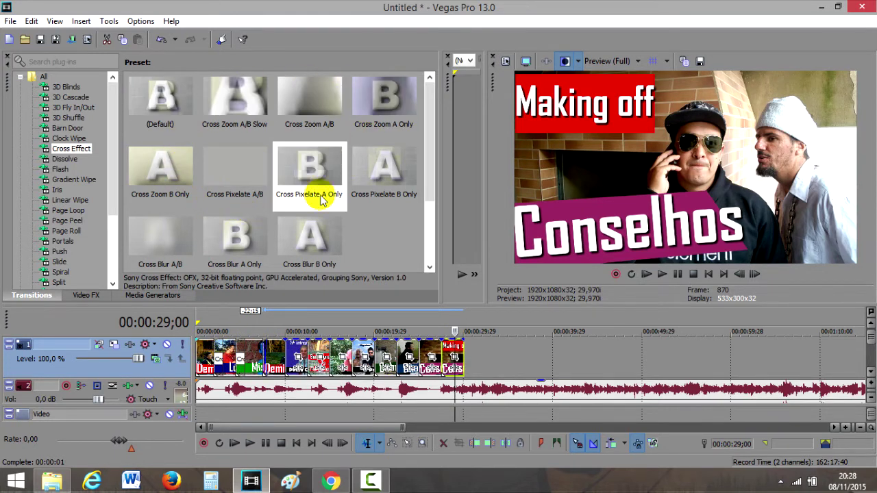
{"action": "left_click_drag", "start_coordinate": [428, 108], "coordinate": [432, 90]}
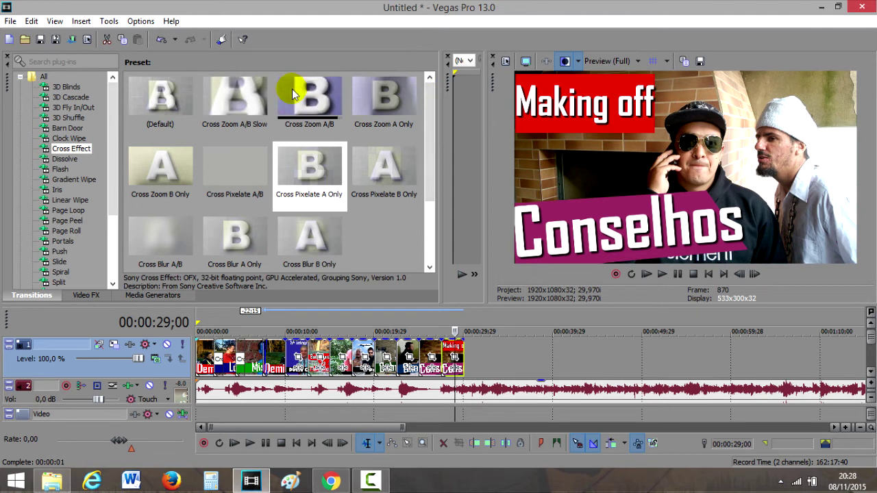
{"action": "left_click_drag", "start_coordinate": [293, 94], "coordinate": [456, 361]}
{"action": "left_click_drag", "start_coordinate": [393, 368], "coordinate": [207, 358]}
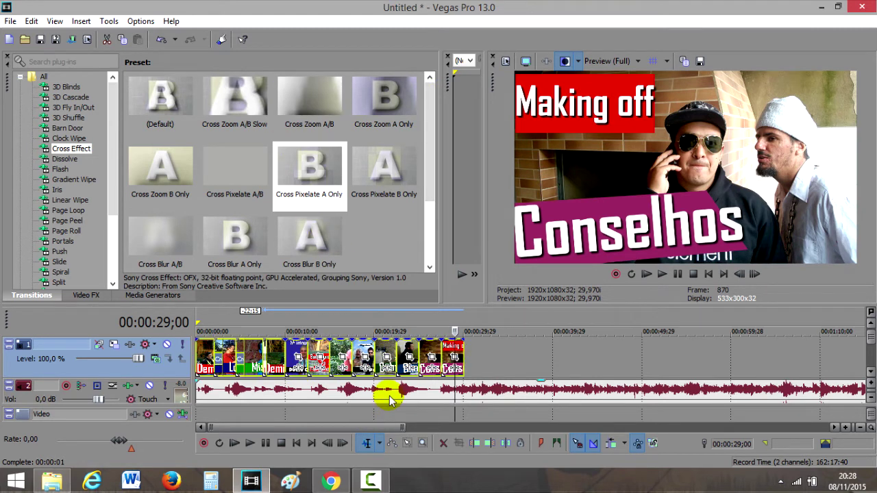
{"action": "double_click", "coordinate": [501, 359]}
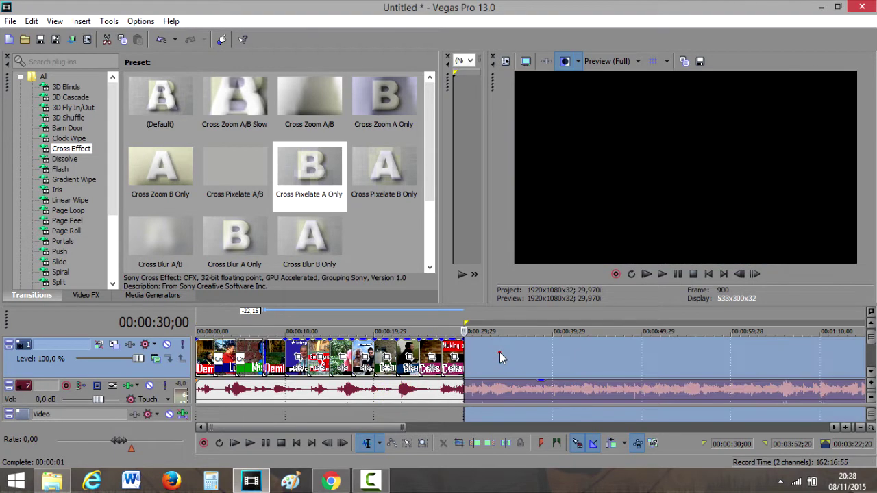
{"action": "left_click", "coordinate": [452, 351]}
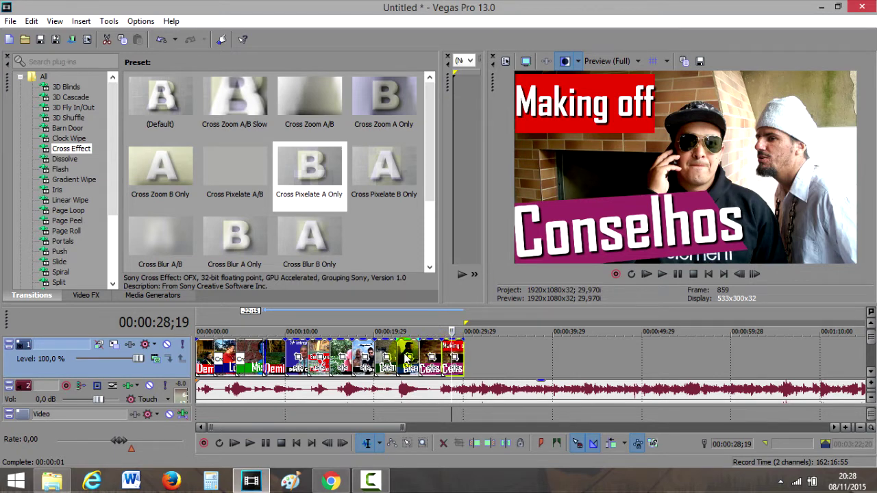
{"action": "left_click", "coordinate": [204, 352]}
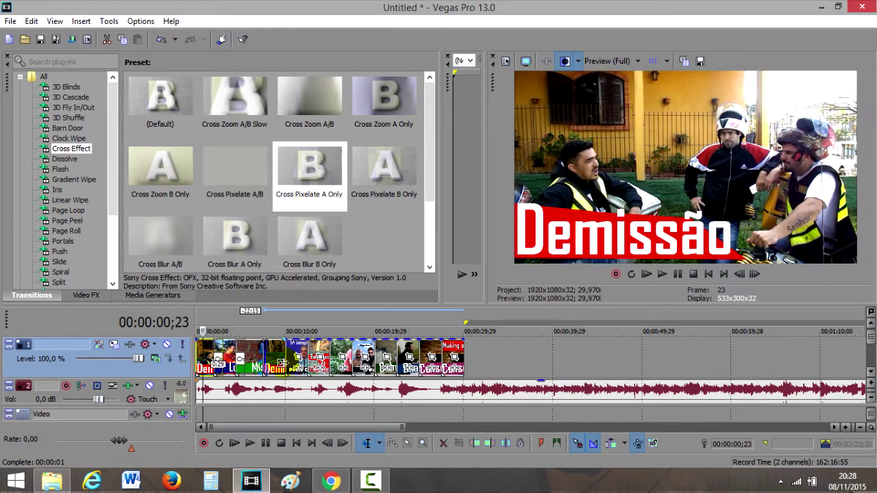
{"action": "double_click", "coordinate": [482, 356]}
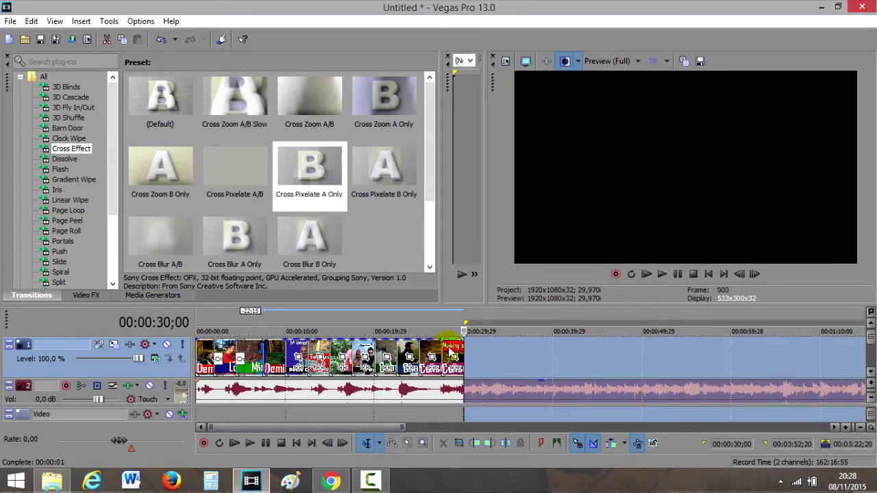
Select every image from Making off back to the first Demissão and apply the Cross Pixelate A Only transition to them all.
{"action": "left_click", "coordinate": [449, 351]}
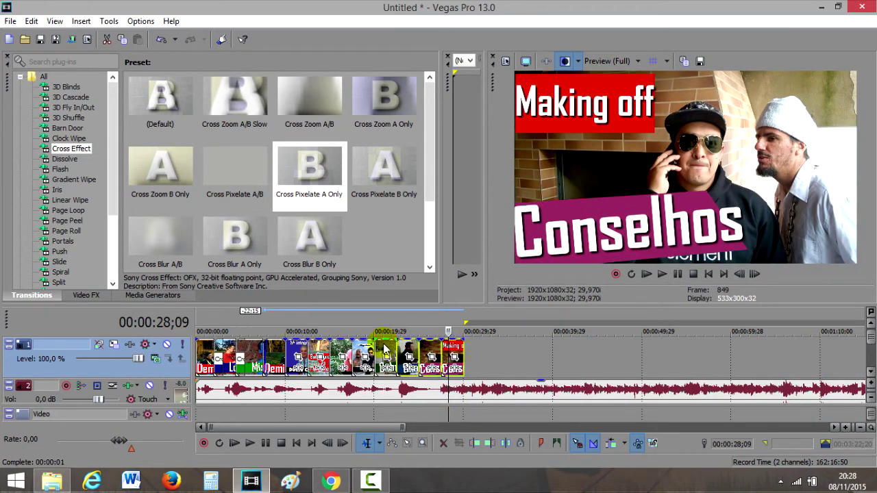
{"action": "left_click", "coordinate": [200, 351], "text": "shift"}
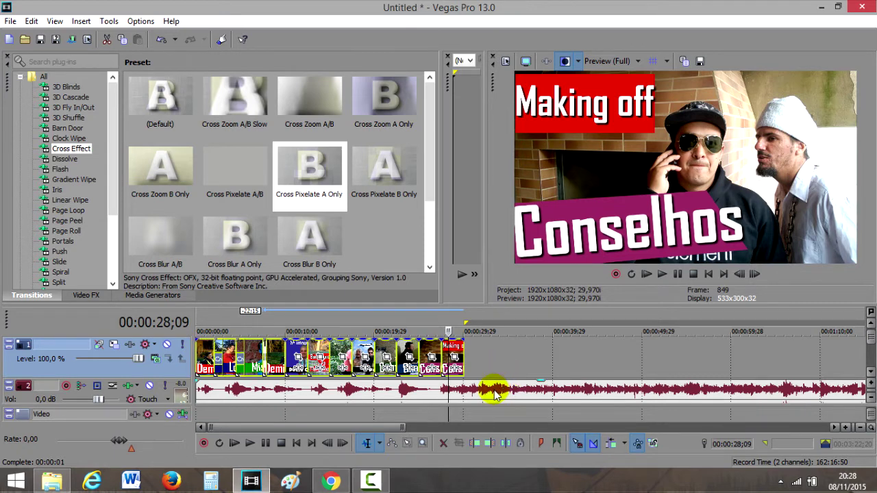
{"action": "left_click", "coordinate": [310, 166]}
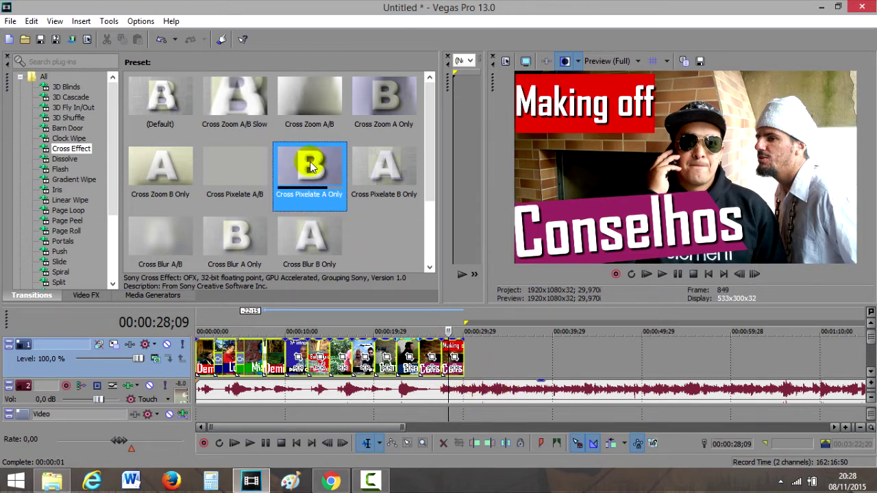
{"action": "left_click_drag", "start_coordinate": [311, 166], "coordinate": [352, 366]}
{"action": "left_click", "coordinate": [618, 22]}
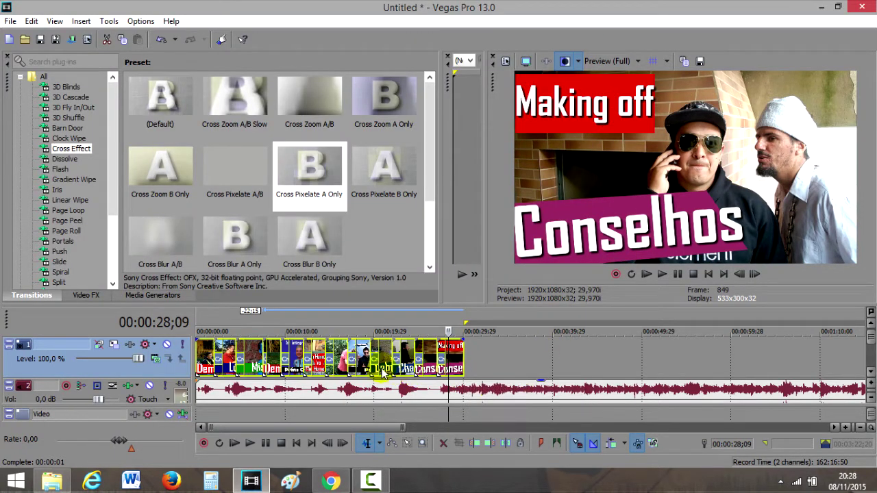
Inspect the transitions along the slideshow and play it back from the beginning to the 5º integrante image.
{"action": "scroll", "coordinate": [312, 365], "scroll_direction": "up", "scroll_amount": 5}
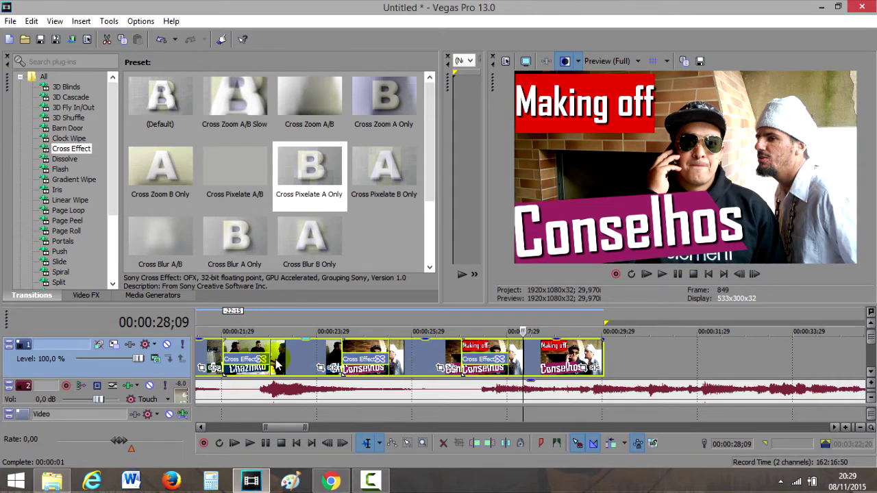
{"action": "scroll", "coordinate": [267, 366], "scroll_direction": "down", "scroll_amount": 4}
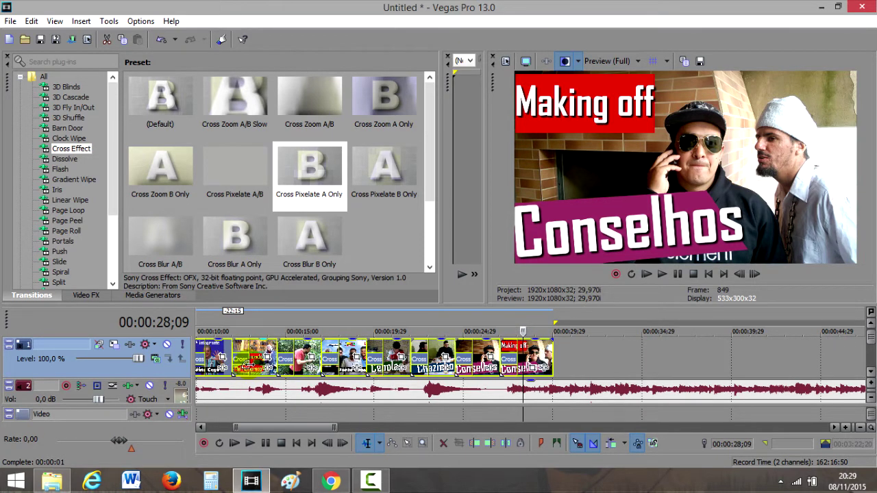
{"action": "scroll", "coordinate": [248, 361], "scroll_direction": "down", "scroll_amount": 4}
{"action": "left_click", "coordinate": [199, 350]}
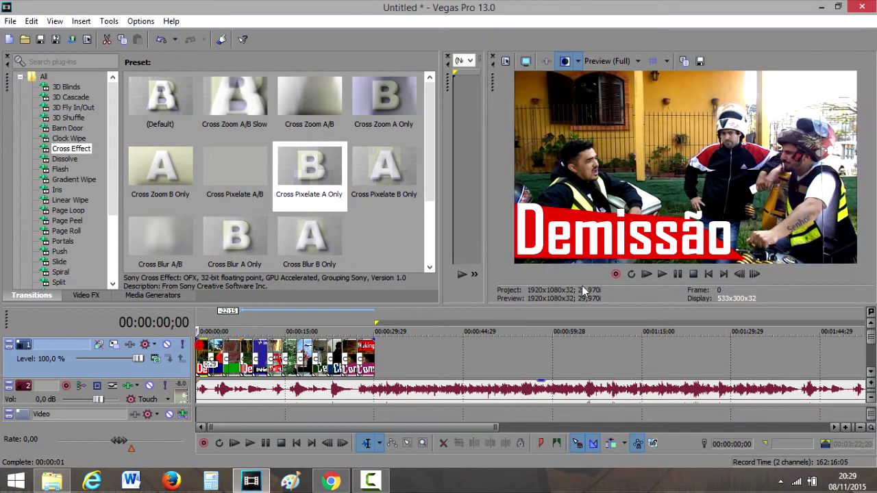
{"action": "left_click", "coordinate": [663, 274]}
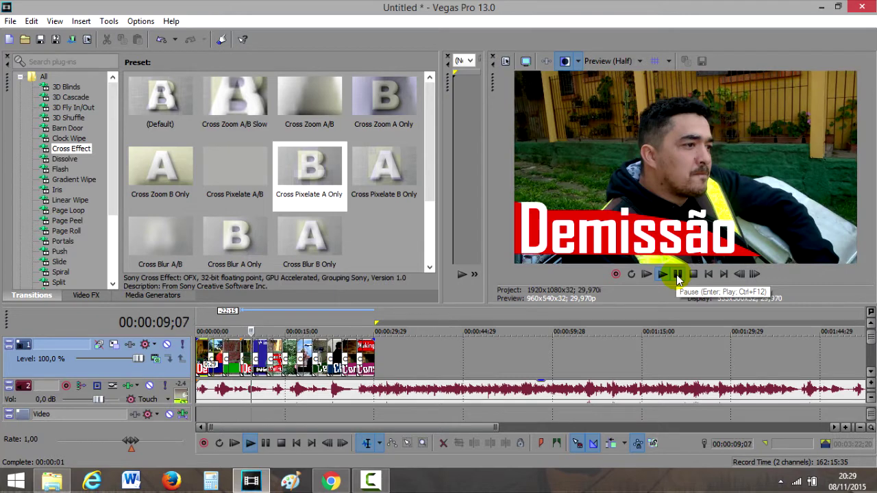
{"action": "left_click", "coordinate": [677, 274]}
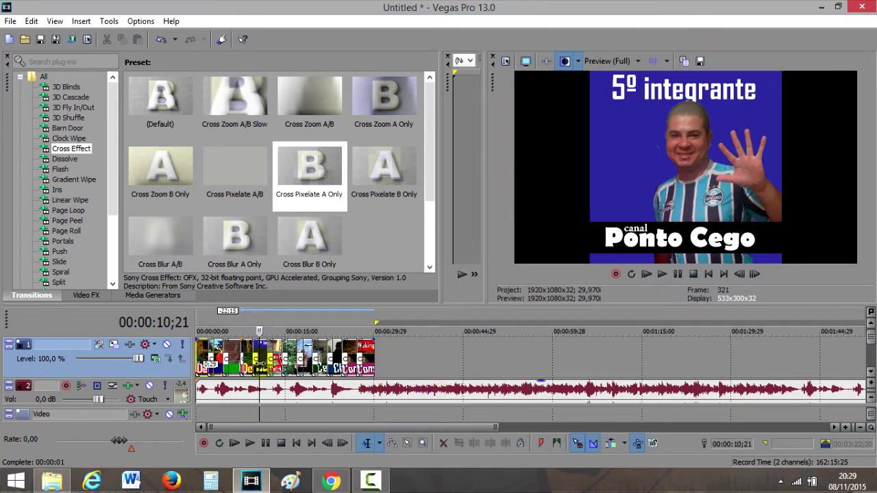
Place the playhead at the end of the Making off image, 00:00:30;00, and restore the default window layout with the video track's layers expanded.
{"action": "scroll", "coordinate": [260, 367], "scroll_direction": "up", "scroll_amount": 5}
{"action": "scroll", "coordinate": [260, 367], "scroll_direction": "down", "scroll_amount": 3}
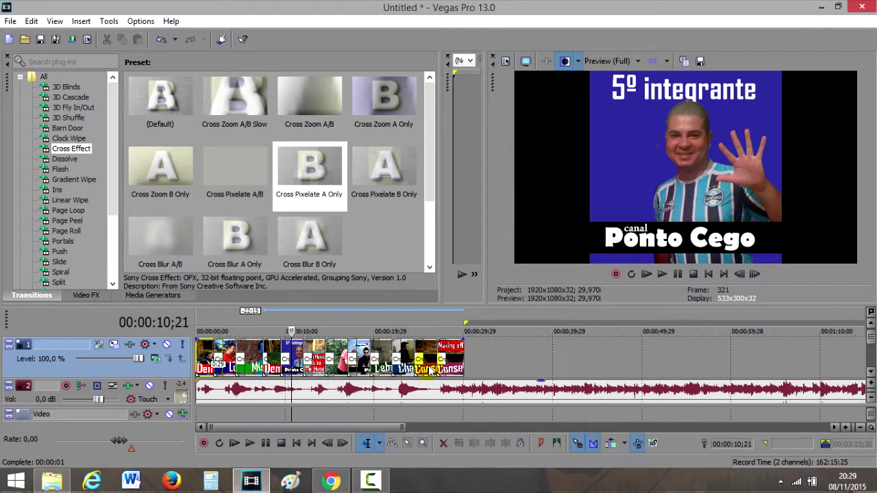
{"action": "left_click", "coordinate": [467, 352]}
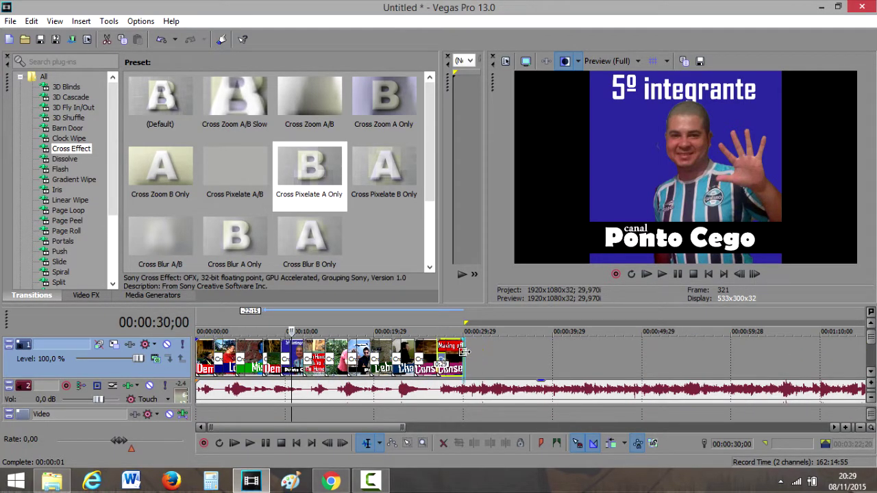
{"action": "key", "text": "ctrl+alt+d"}
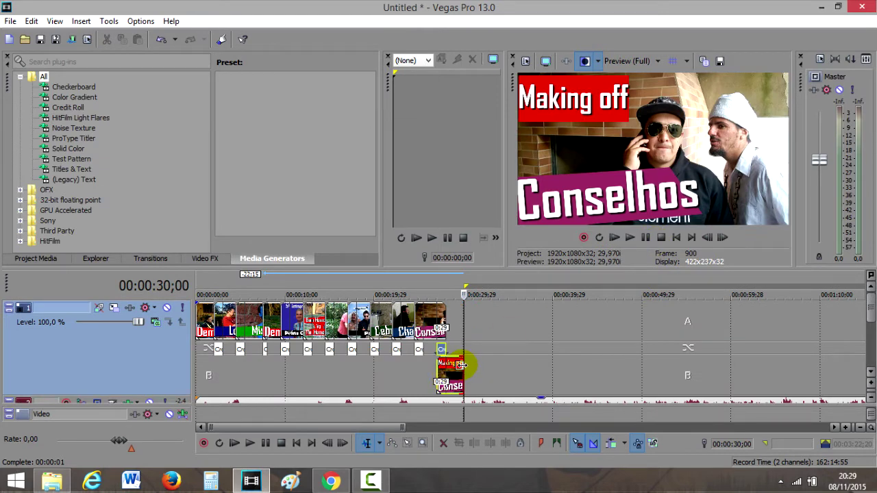
Collapse the video track's layers and play the timeline past the end of the Making off image.
{"action": "key", "text": "alt+d"}
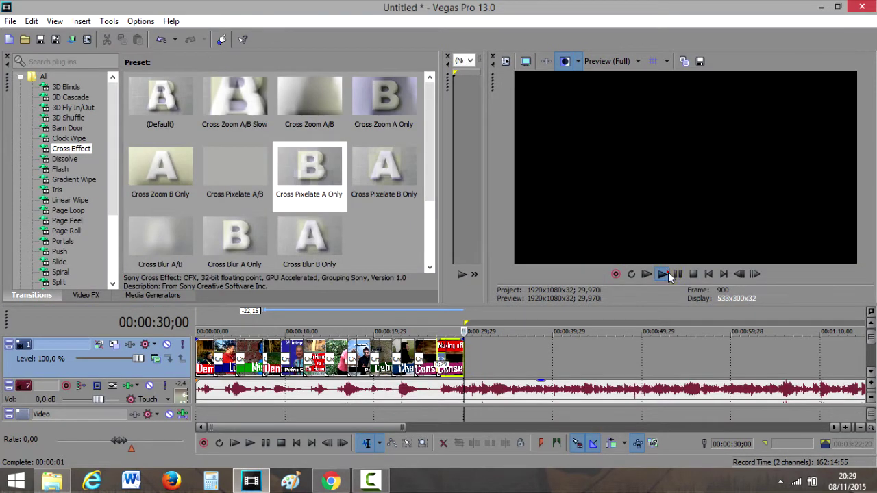
{"action": "left_click", "coordinate": [664, 274]}
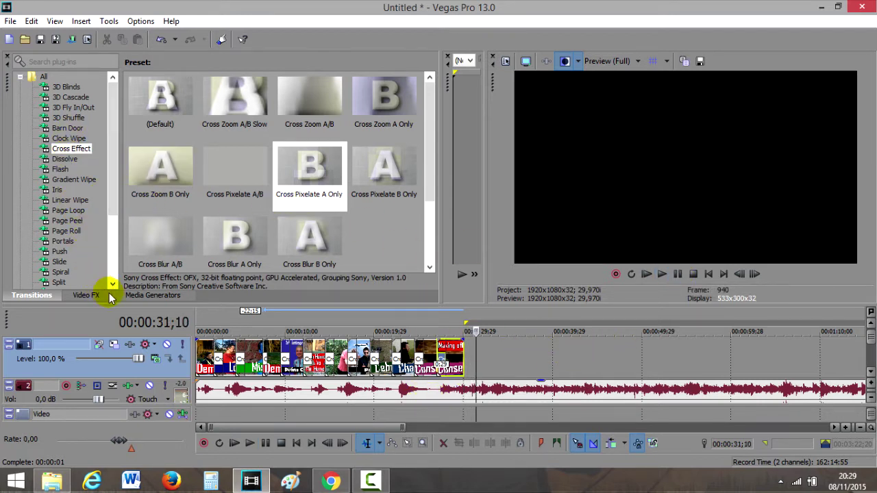
Add the Scroll preset of the Titles & Text generator to the video track directly after the Making off image.
{"action": "left_click", "coordinate": [152, 297]}
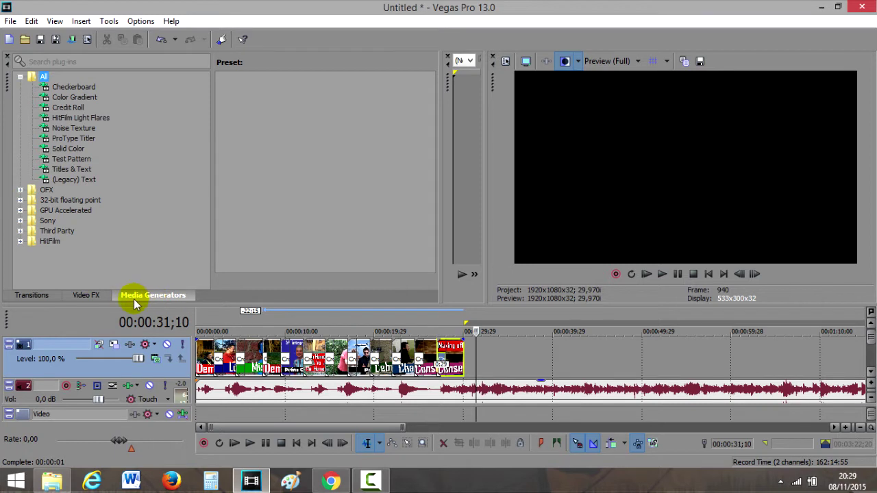
{"action": "left_click", "coordinate": [72, 171]}
{"action": "left_click", "coordinate": [72, 180]}
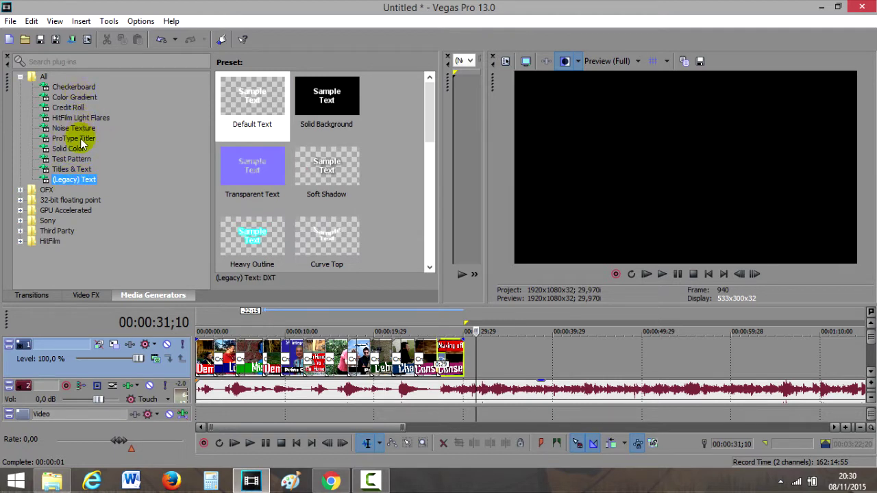
{"action": "left_click", "coordinate": [71, 169]}
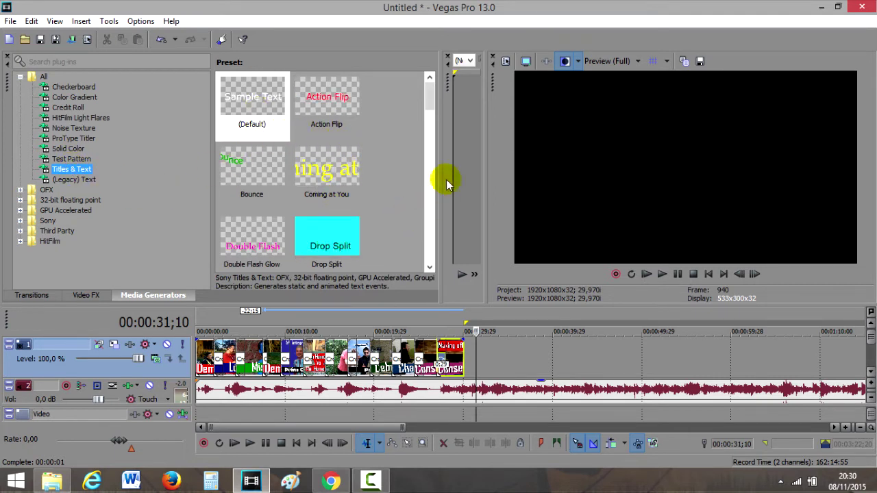
{"action": "left_click_drag", "start_coordinate": [433, 93], "coordinate": [445, 167]}
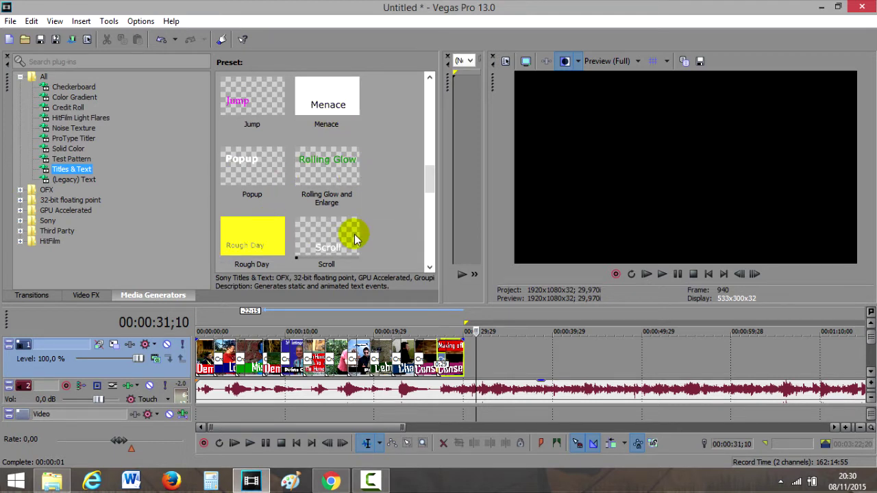
{"action": "left_click_drag", "start_coordinate": [351, 240], "coordinate": [470, 344]}
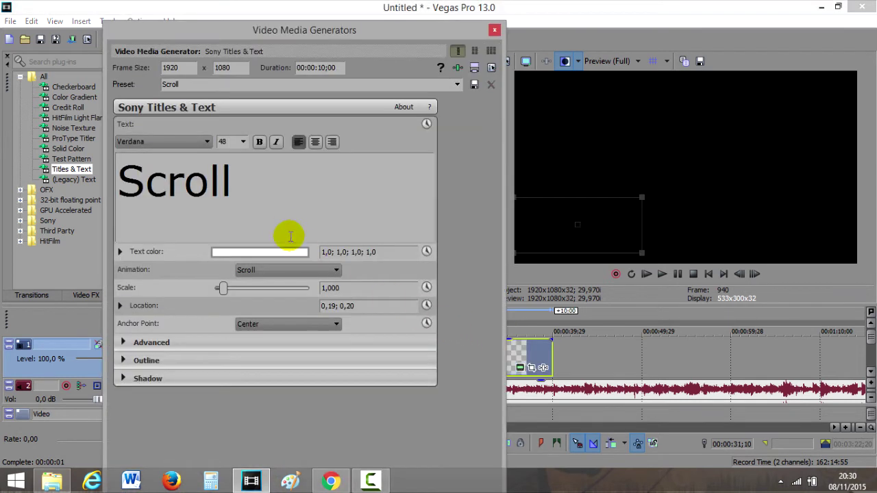
Replace the scrolling title's text with teste and close its generator settings.
{"action": "left_click_drag", "start_coordinate": [266, 192], "coordinate": [233, 192]}
{"action": "double_click", "coordinate": [144, 184]}
{"action": "type", "text": "tetse"}
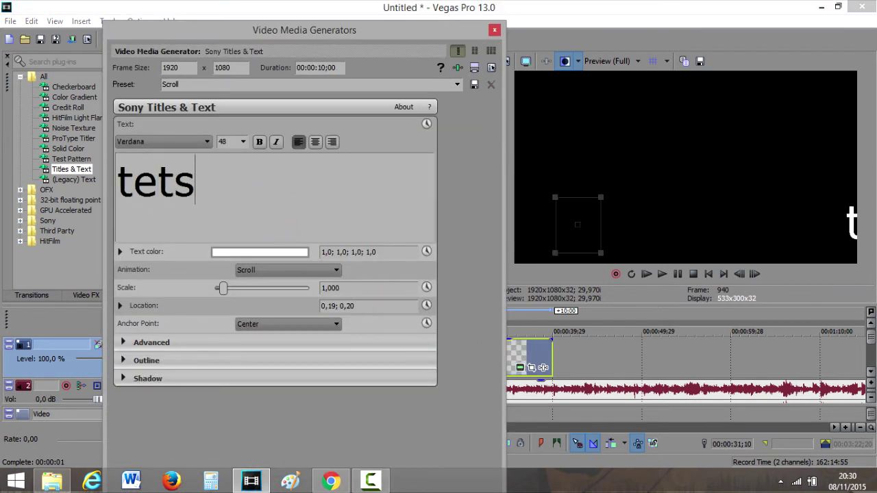
{"action": "key", "text": "BackSpace"}
{"action": "key", "text": "BackSpace"}
{"action": "key", "text": "BackSpace"}
{"action": "type", "text": "s"}
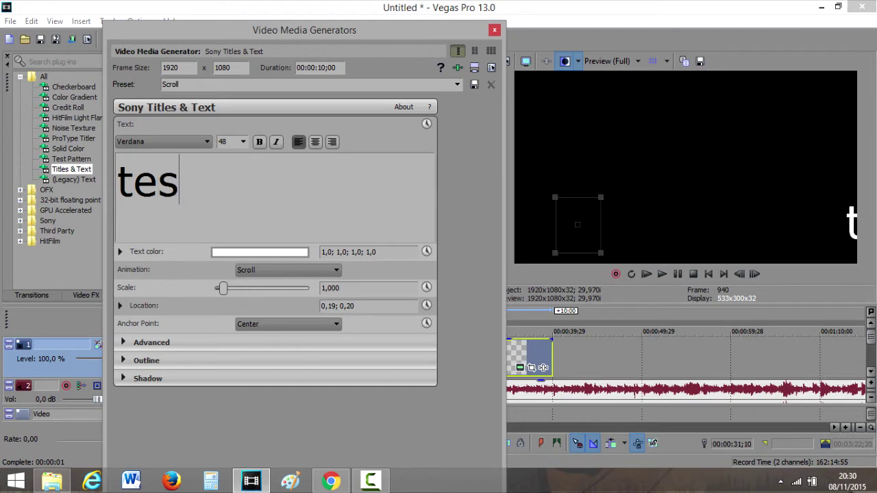
{"action": "type", "text": "te"}
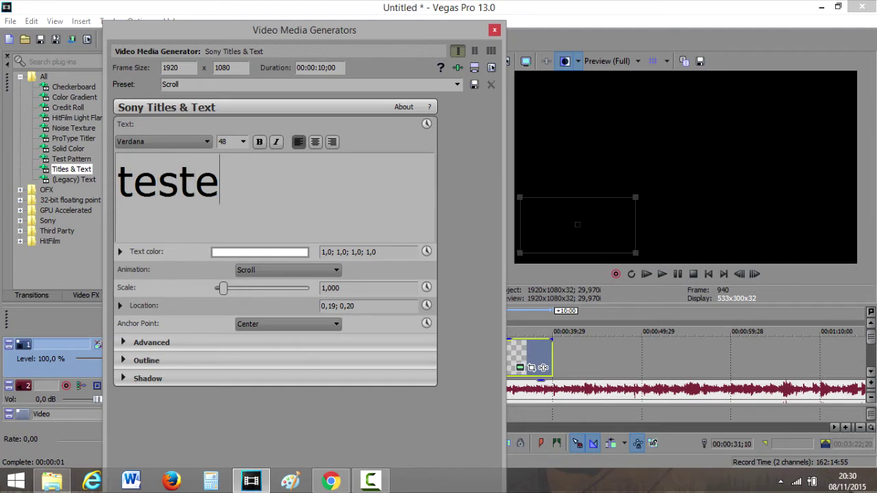
{"action": "left_click", "coordinate": [494, 32]}
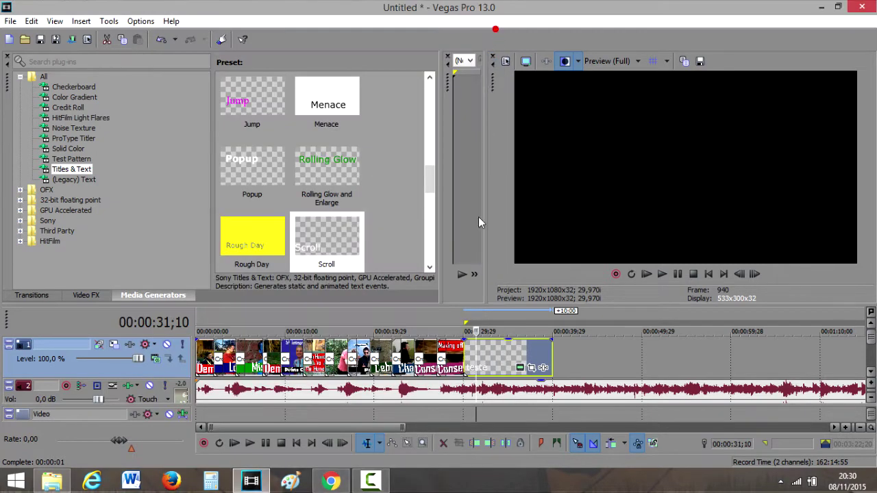
Play back the timeline from the Making off image into the scrolling teste title.
{"action": "left_click", "coordinate": [454, 350]}
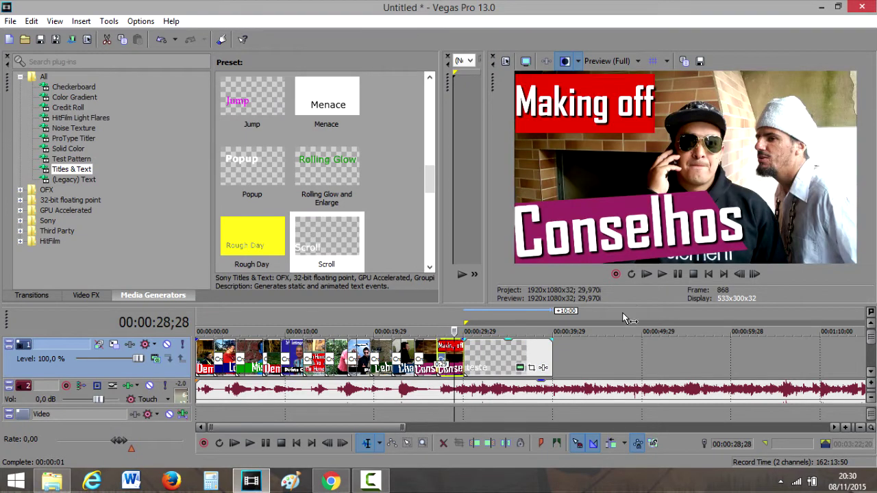
{"action": "left_click", "coordinate": [662, 274]}
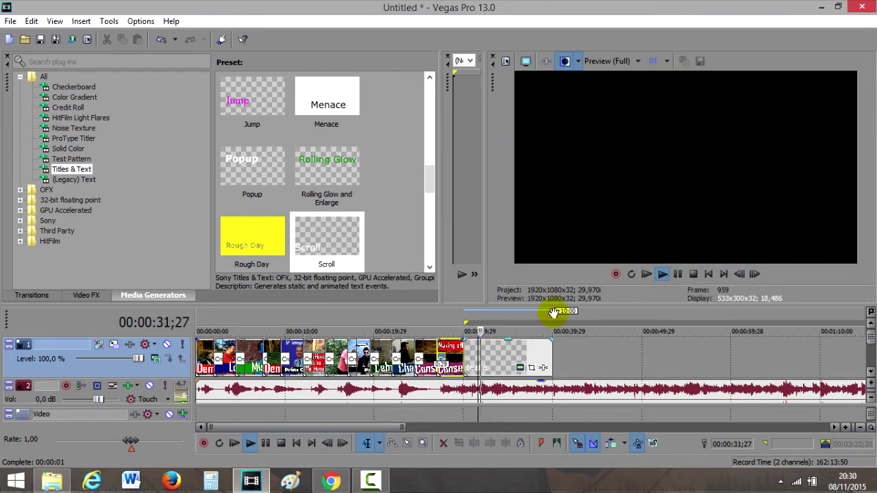
{"action": "left_click", "coordinate": [678, 275]}
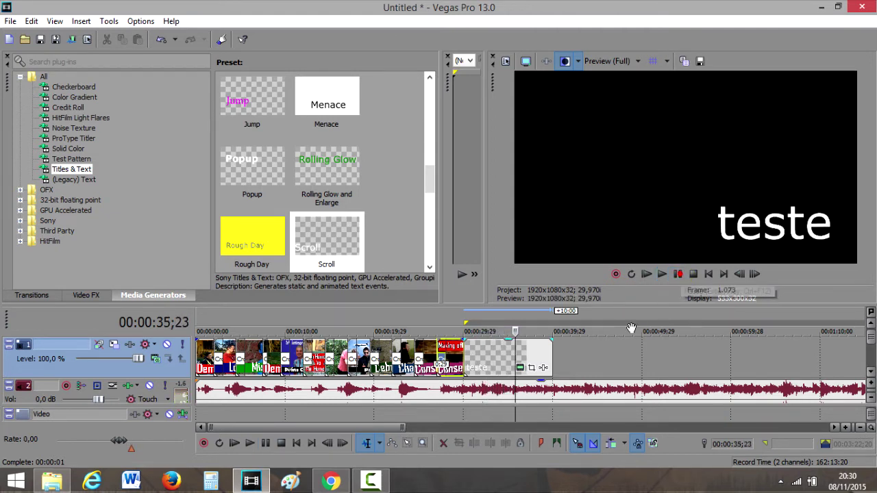
Trim the end of the scrolling teste title back to about 00:00:33;24.
{"action": "double_click", "coordinate": [552, 354]}
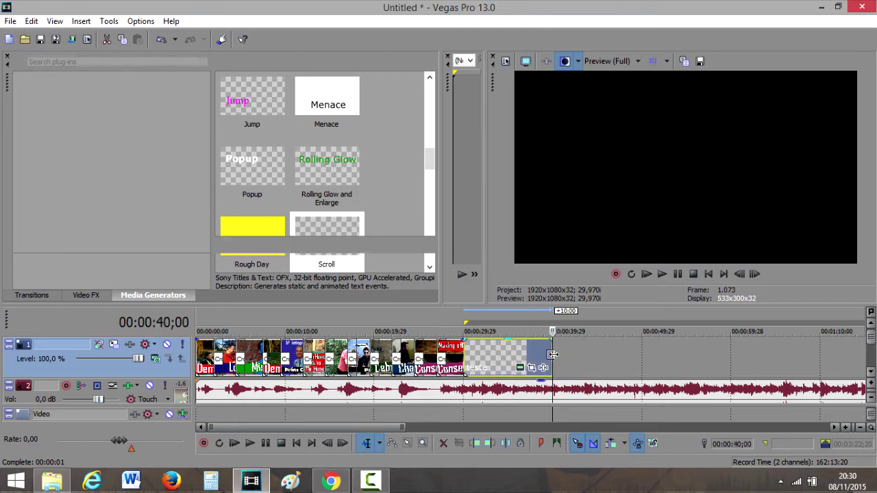
{"action": "double_click", "coordinate": [552, 366]}
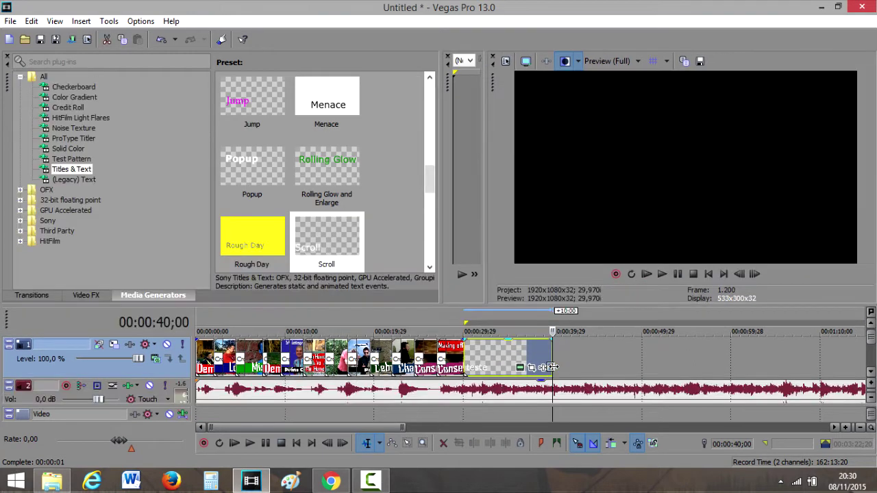
{"action": "left_click_drag", "start_coordinate": [553, 354], "coordinate": [496, 355]}
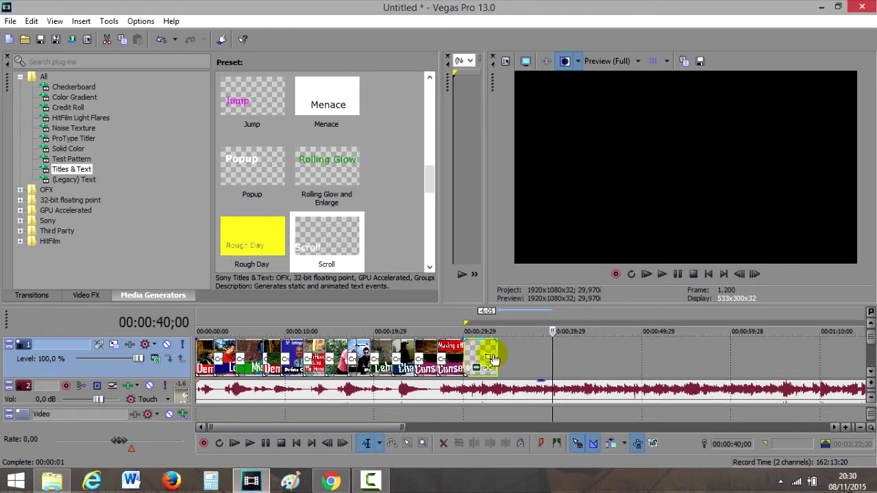
Add the (Default) Titles & Text preset directly after the scrolling title and replace its sample text with teste.
{"action": "scroll", "coordinate": [428, 101], "scroll_direction": "up", "scroll_amount": 5}
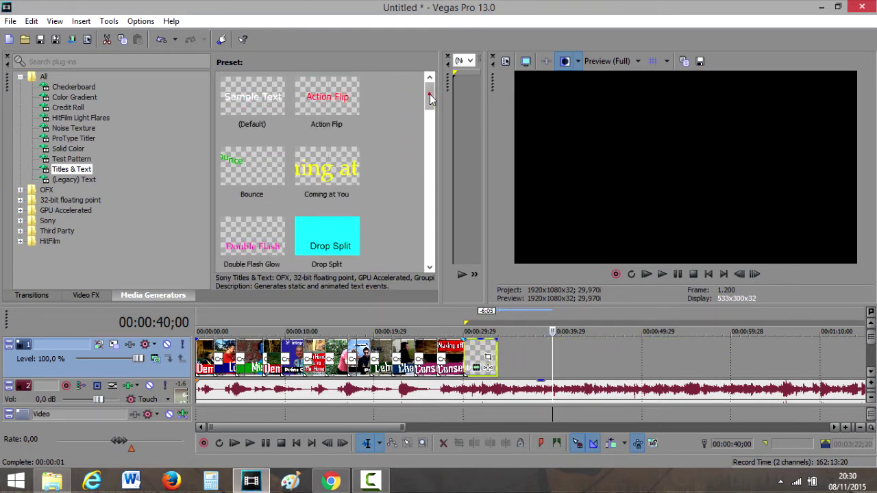
{"action": "left_click_drag", "start_coordinate": [235, 82], "coordinate": [506, 347]}
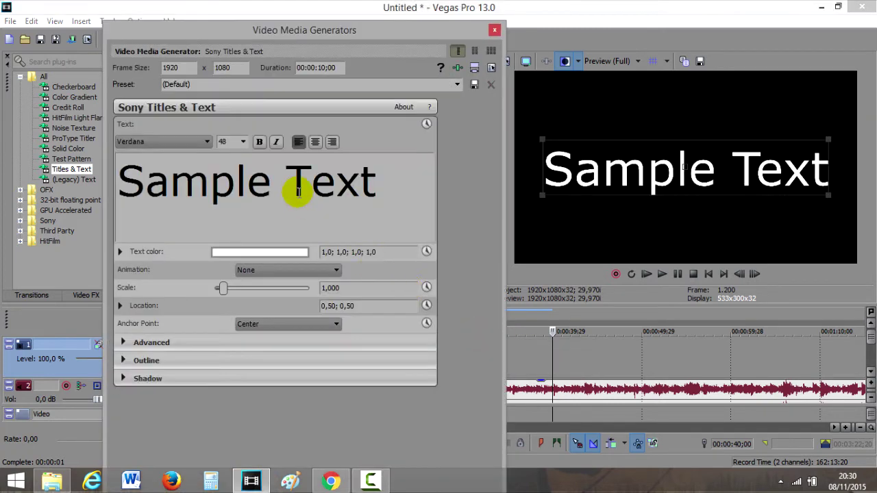
{"action": "left_click_drag", "start_coordinate": [379, 181], "coordinate": [193, 182]}
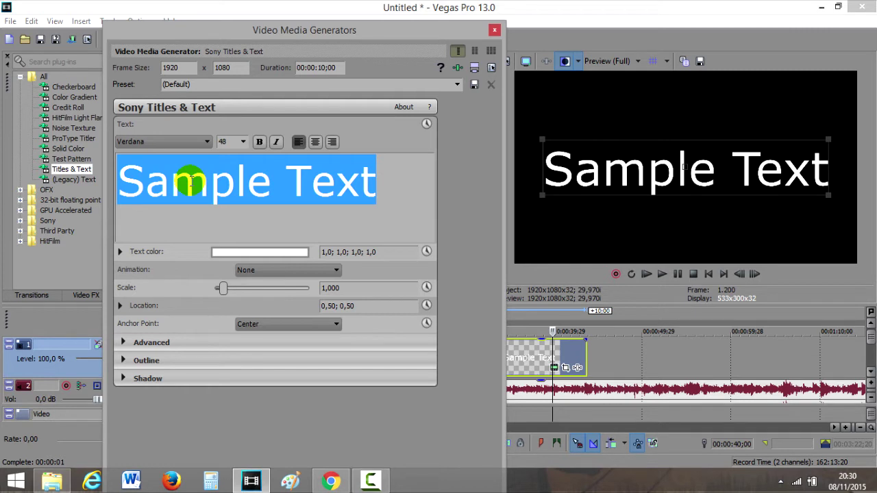
{"action": "type", "text": "teste"}
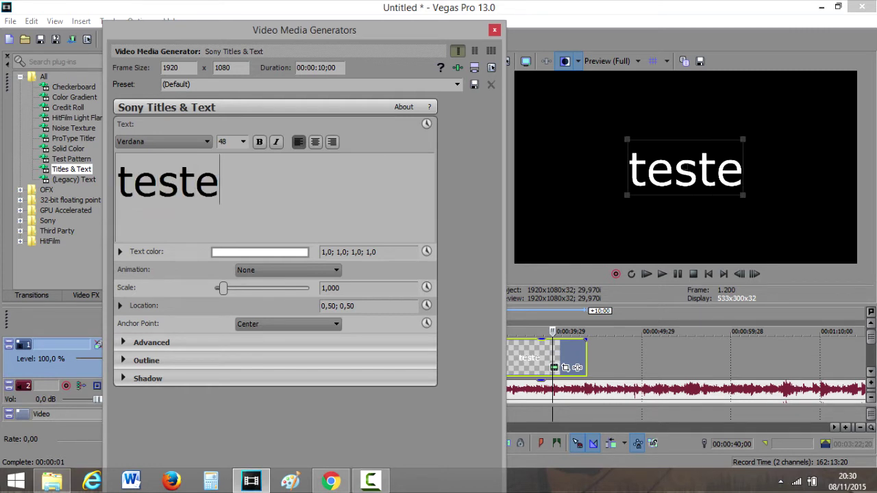
Change the new default title's text to Parabéns and close its generator settings.
{"action": "key", "text": "BackSpace"}
{"action": "key", "text": "BackSpace"}
{"action": "key", "text": "BackSpace"}
{"action": "key", "text": "BackSpace"}
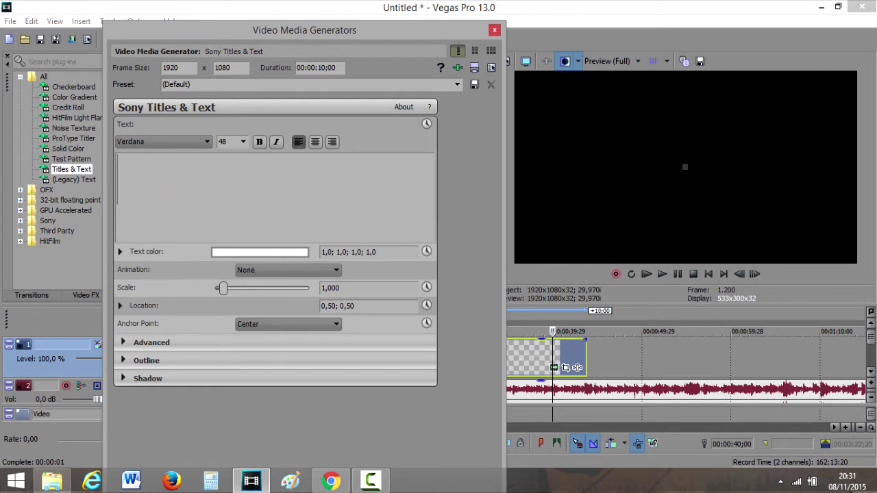
{"action": "type", "text": "parabe"}
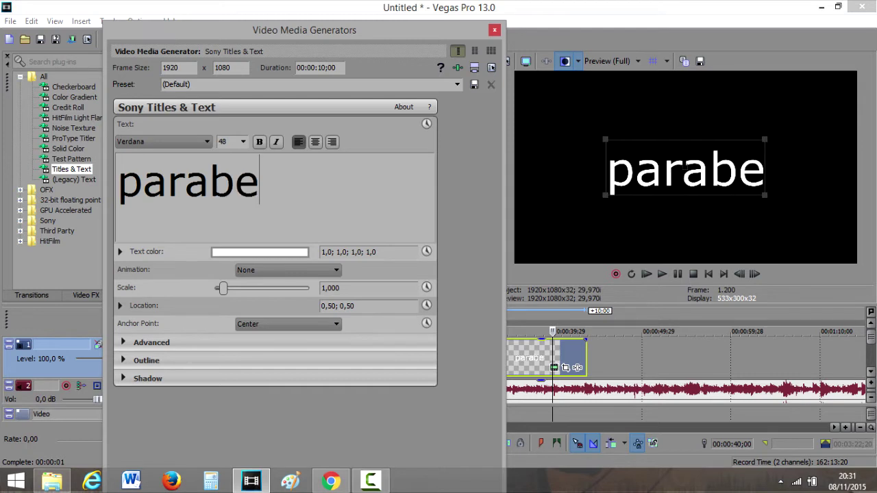
{"action": "key", "text": "BackSpace"}
{"action": "type", "text": "éns"}
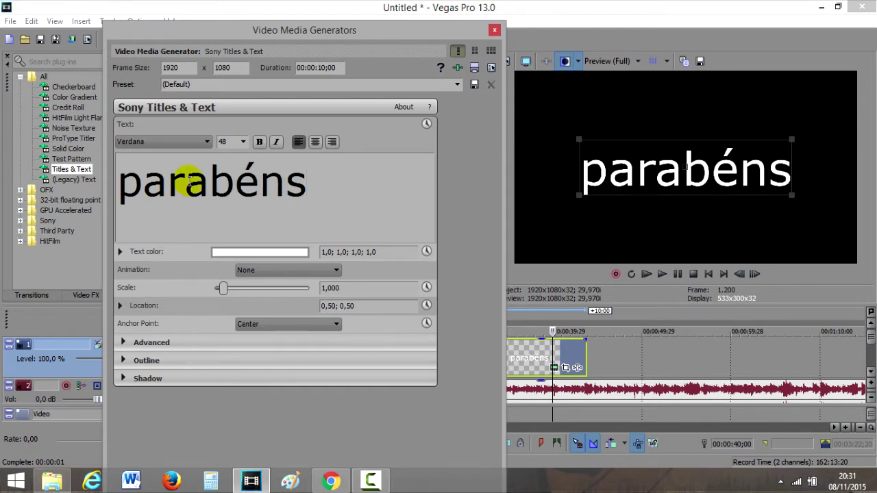
{"action": "key", "text": "BackSpace"}
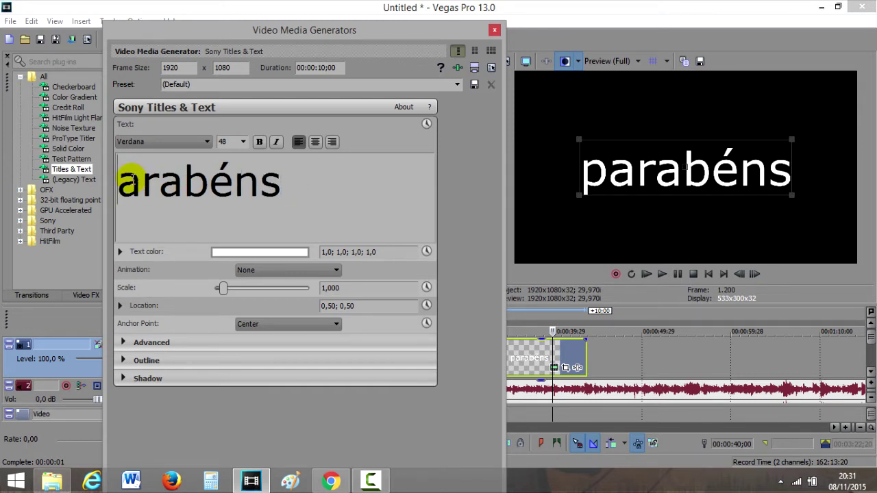
{"action": "type", "text": "P"}
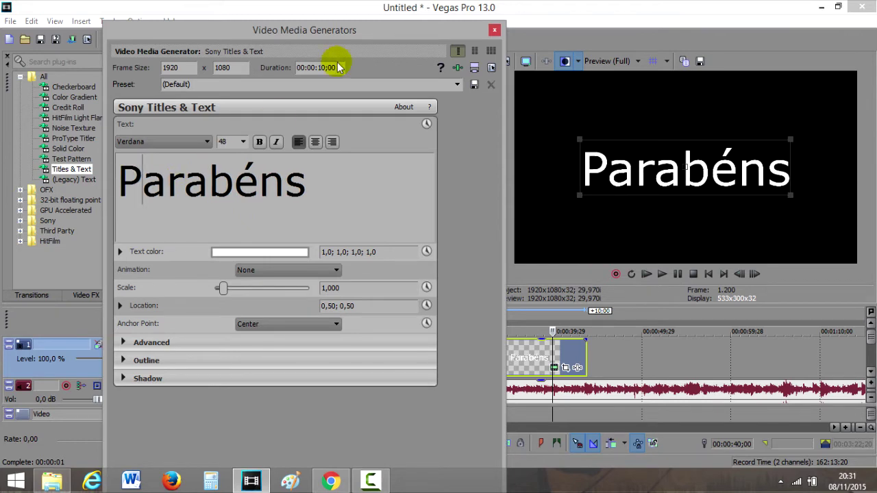
{"action": "left_click", "coordinate": [494, 31]}
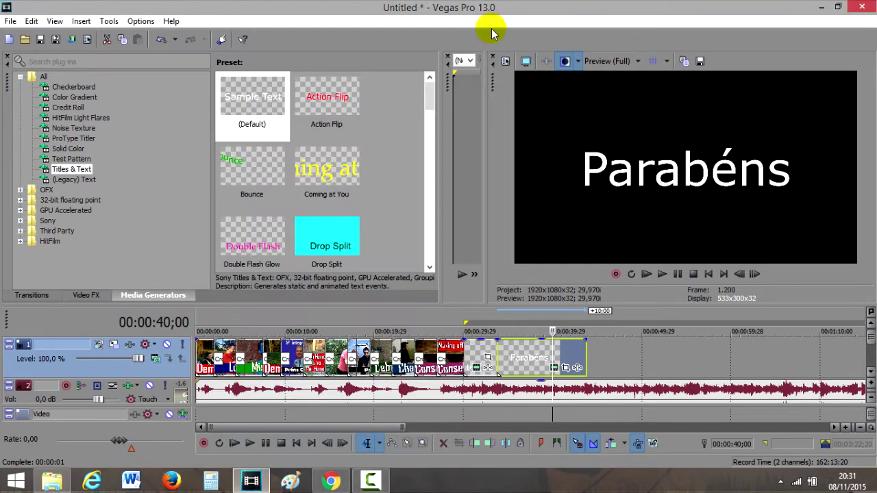
Play back the Parabéns title from its start to past its end and view its Event Pan/Crop settings.
{"action": "left_click", "coordinate": [498, 355]}
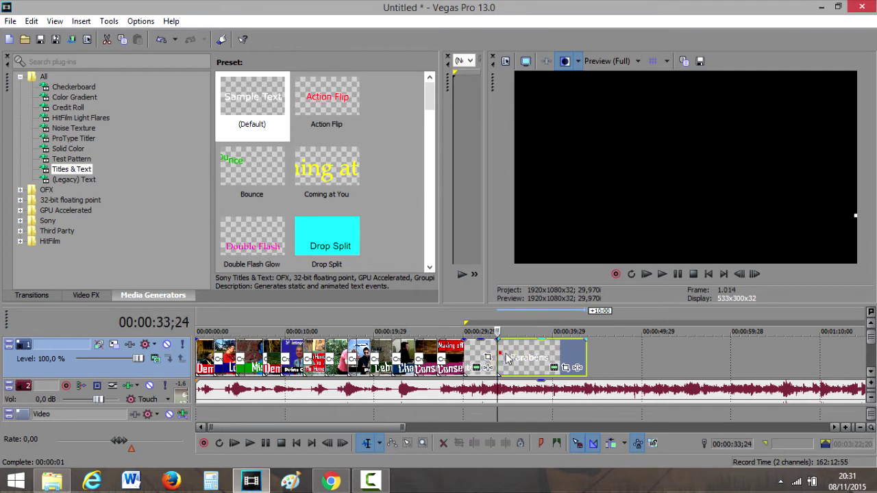
{"action": "left_click", "coordinate": [662, 274]}
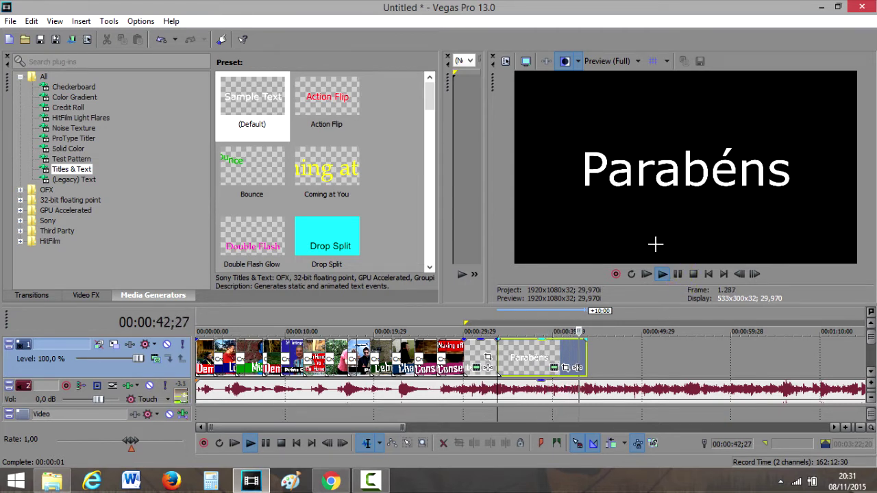
{"action": "left_click", "coordinate": [678, 274]}
{"action": "left_click", "coordinate": [566, 369]}
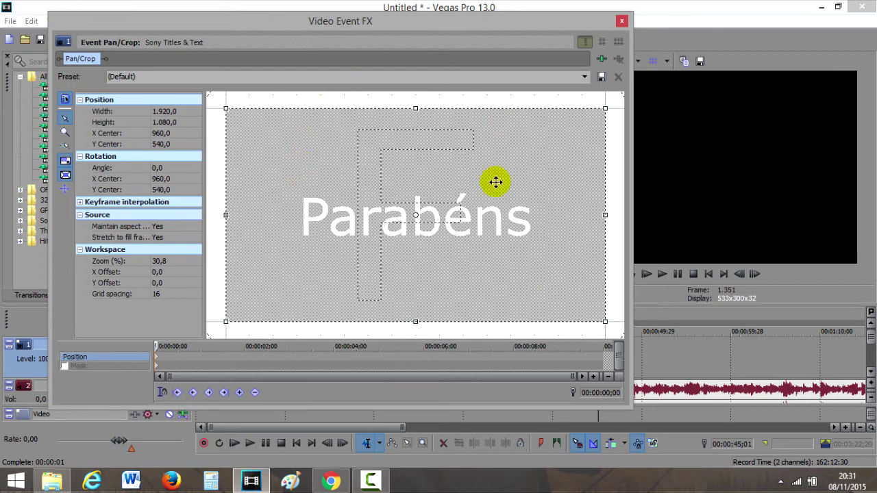
{"action": "left_click", "coordinate": [620, 21]}
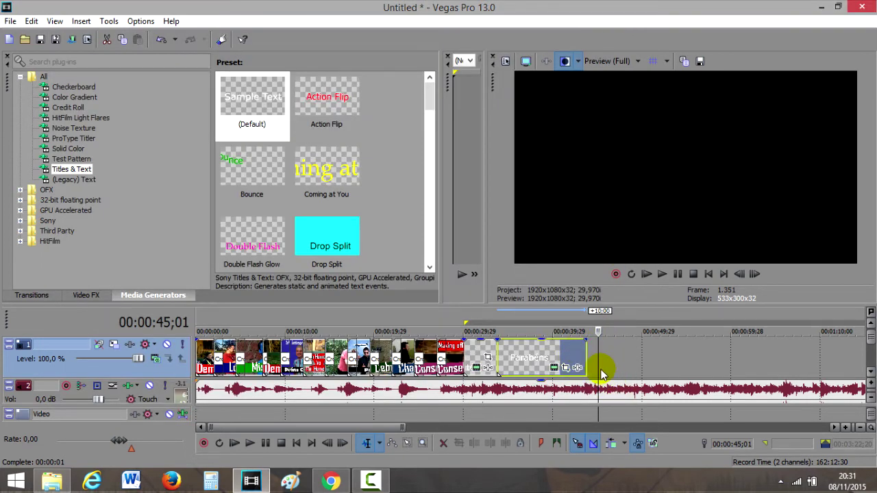
Split the background music at the end of the Parabéns title, 00:00:43;24, and delete the part after it.
{"action": "scroll", "coordinate": [600, 370], "scroll_direction": "down", "scroll_amount": 5}
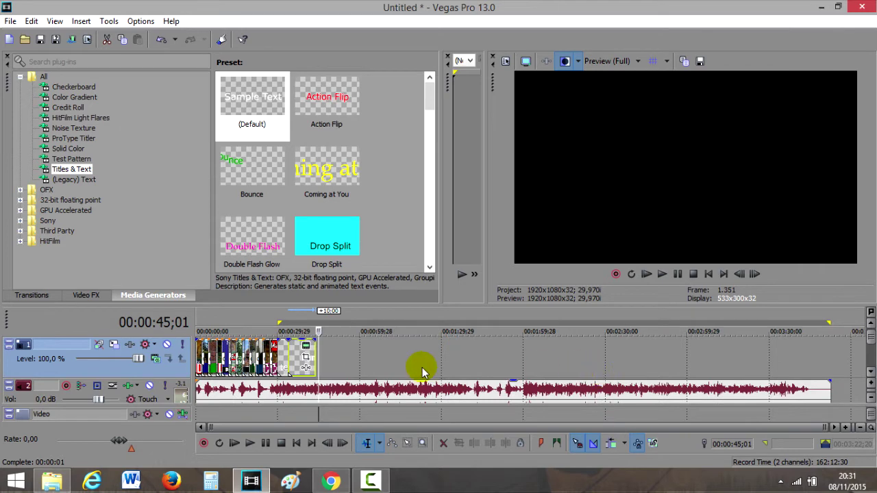
{"action": "key", "text": "ctrl+a"}
{"action": "left_click", "coordinate": [317, 394]}
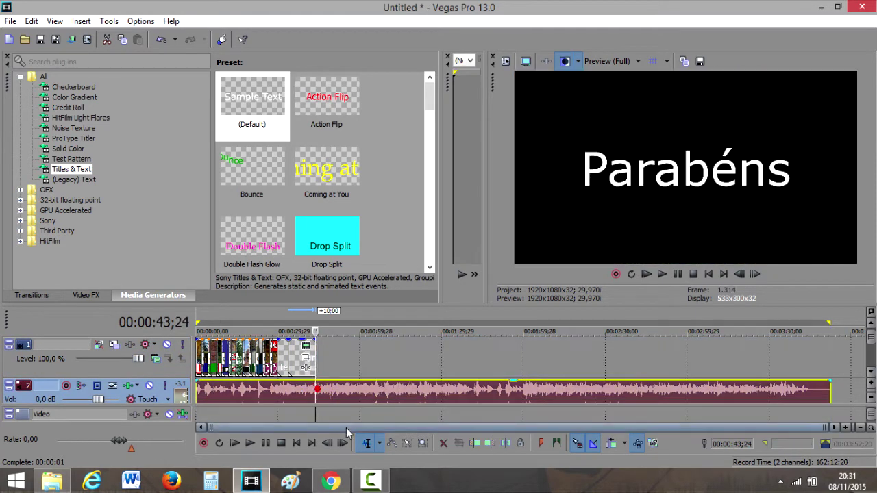
{"action": "key", "text": "s"}
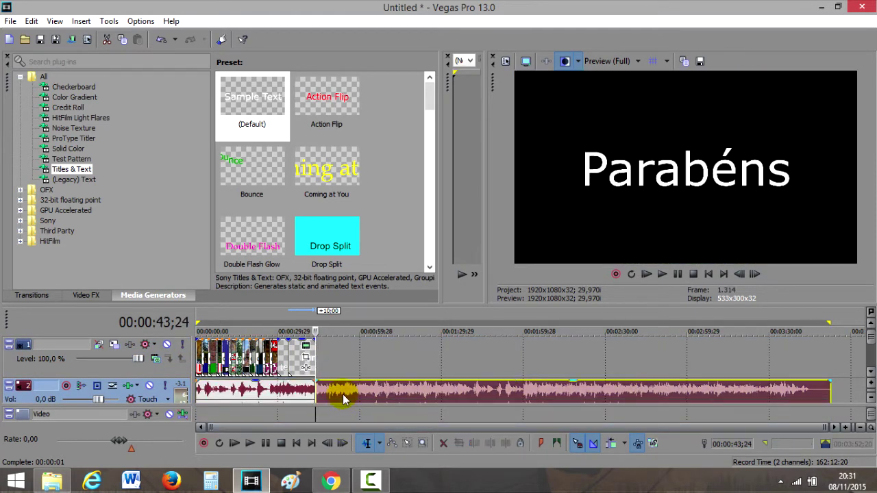
{"action": "right_click", "coordinate": [342, 392]}
{"action": "left_click", "coordinate": [365, 205]}
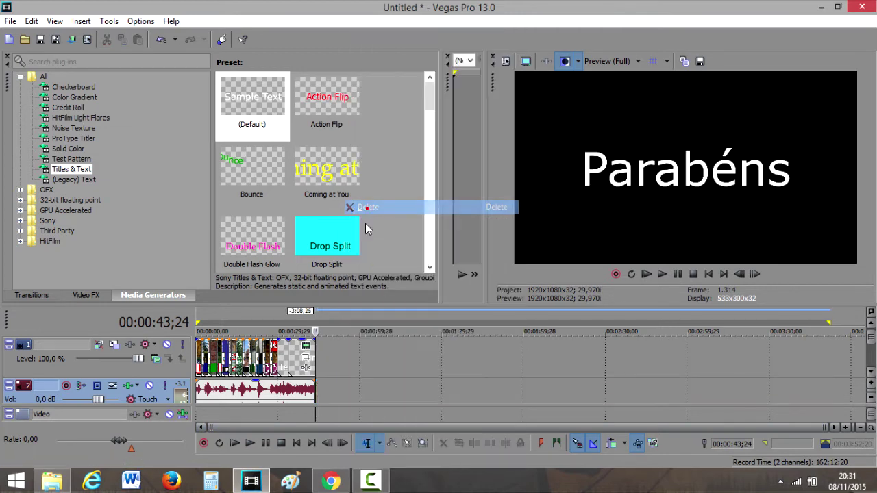
Check the edited timeline and play back the ending from the Parabéns title.
{"action": "scroll", "coordinate": [338, 368], "scroll_direction": "up", "scroll_amount": 3}
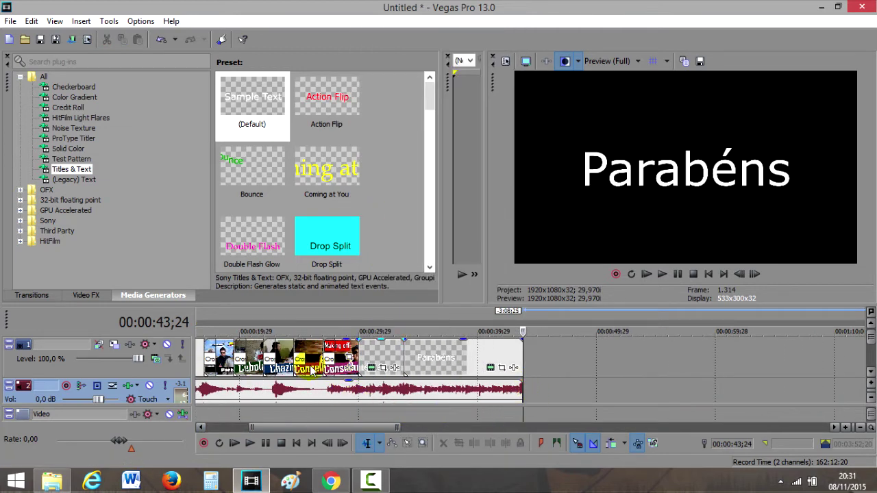
{"action": "scroll", "coordinate": [250, 417], "scroll_direction": "left", "scroll_amount": 5}
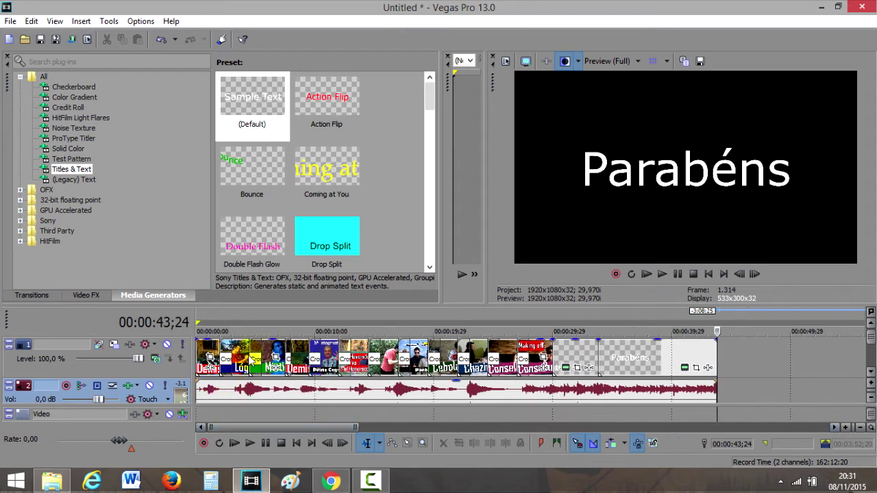
{"action": "scroll", "coordinate": [209, 376], "scroll_direction": "down", "scroll_amount": 2}
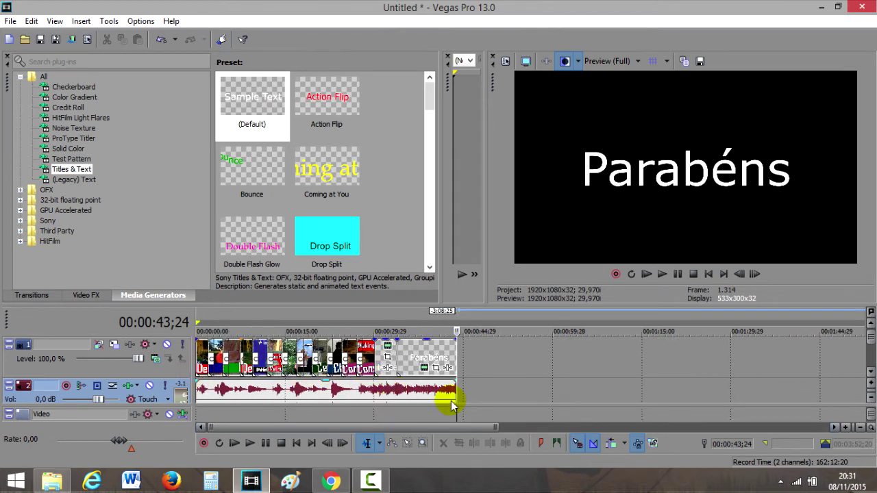
{"action": "left_click", "coordinate": [446, 355]}
{"action": "left_click", "coordinate": [662, 275]}
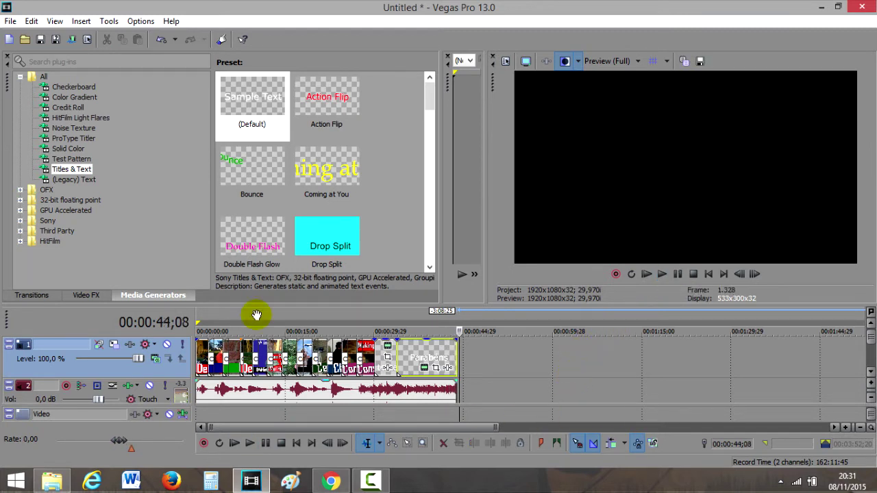
Save the project as a Vegas Pro project file named projeto in the Documentos folder.
{"action": "left_click", "coordinate": [10, 21]}
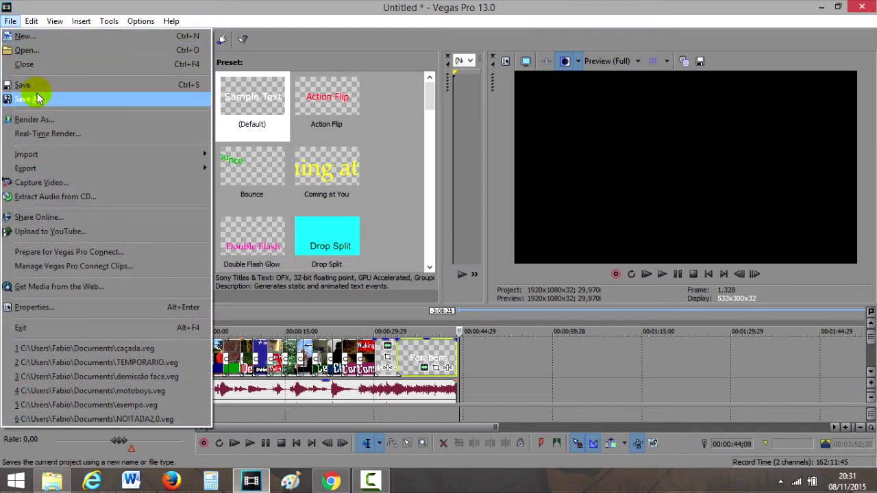
{"action": "left_click", "coordinate": [31, 100]}
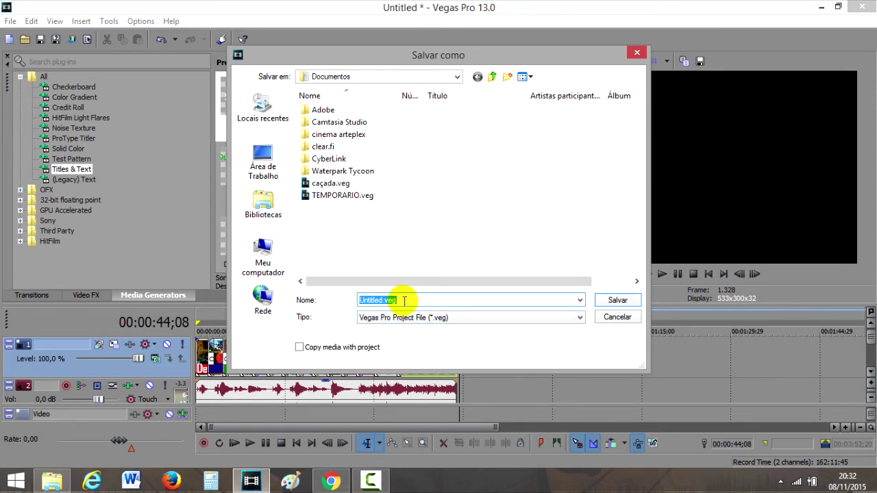
{"action": "type", "text": "projeto"}
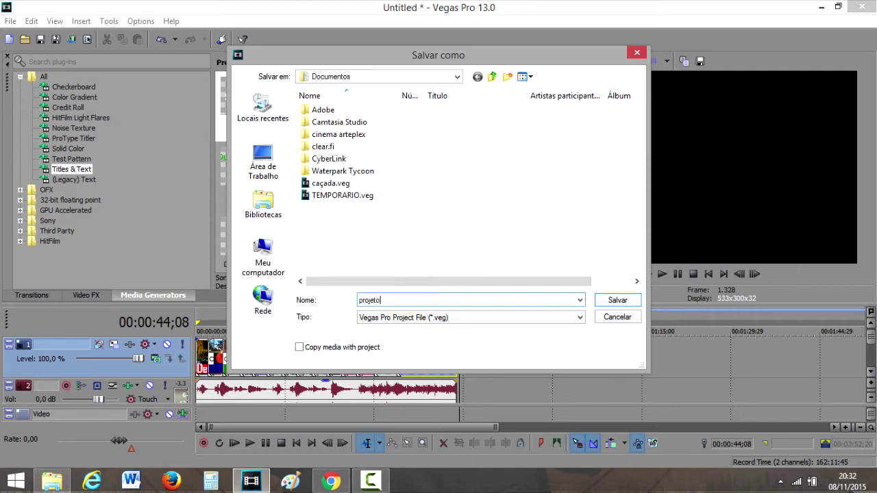
{"action": "key", "text": "Return"}
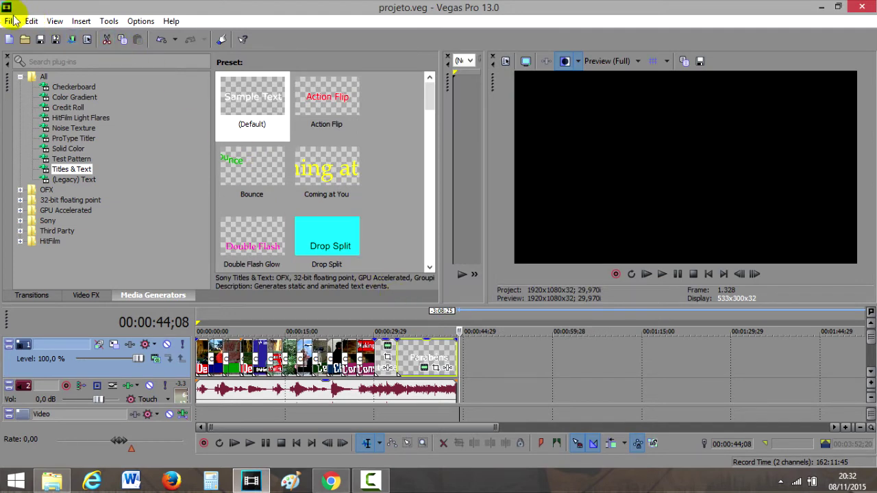
Render the project as projeto.mp4 into C:\VIDEO AULAS\arquivos do canal\ with the MainConcept AVC/AAC Internet HD 720p template.
{"action": "left_click", "coordinate": [10, 21]}
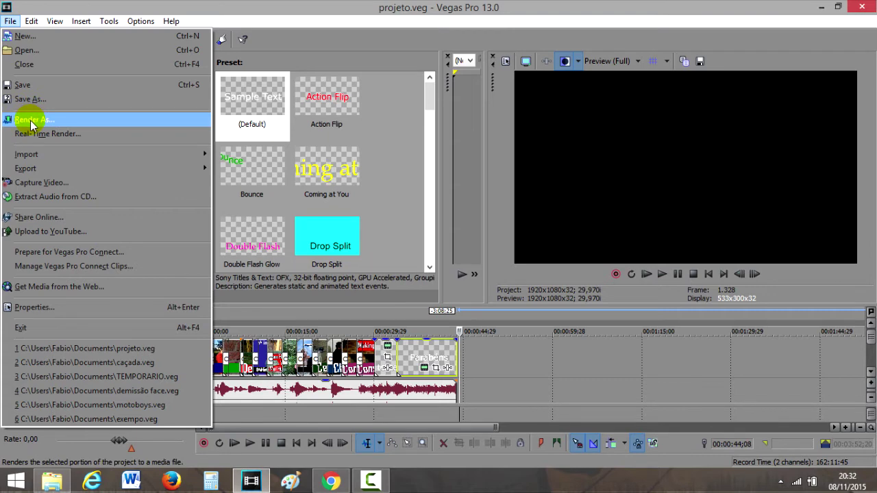
{"action": "left_click", "coordinate": [31, 121]}
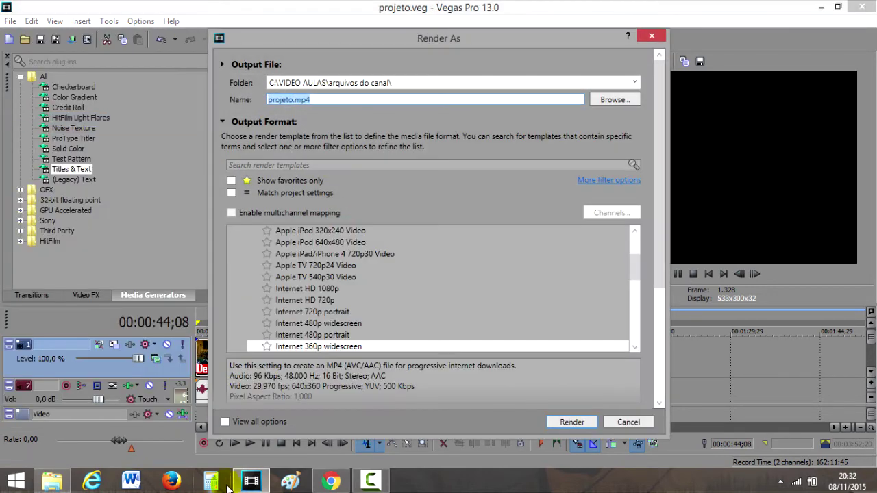
{"action": "mouse_move", "coordinate": [630, 269]}
{"action": "left_mouse_down"}
{"action": "mouse_move", "coordinate": [637, 318]}
{"action": "mouse_move", "coordinate": [626, 261]}
{"action": "left_mouse_up"}
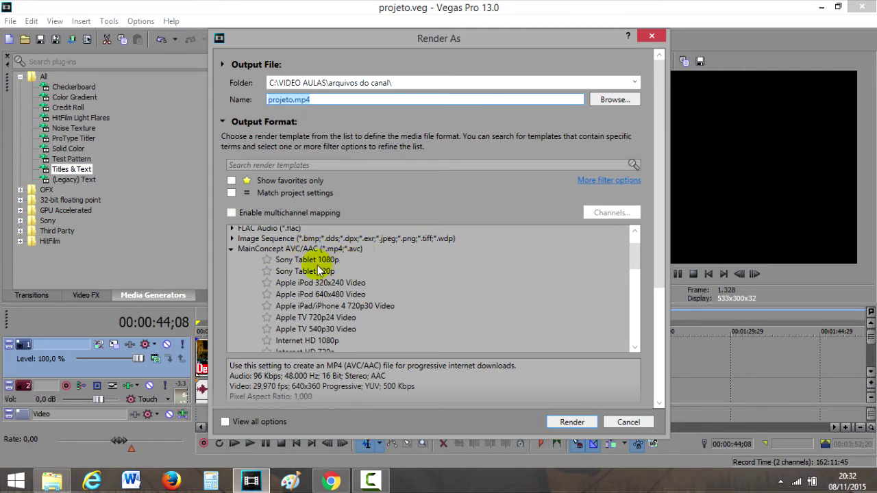
{"action": "left_click_drag", "start_coordinate": [639, 260], "coordinate": [636, 279]}
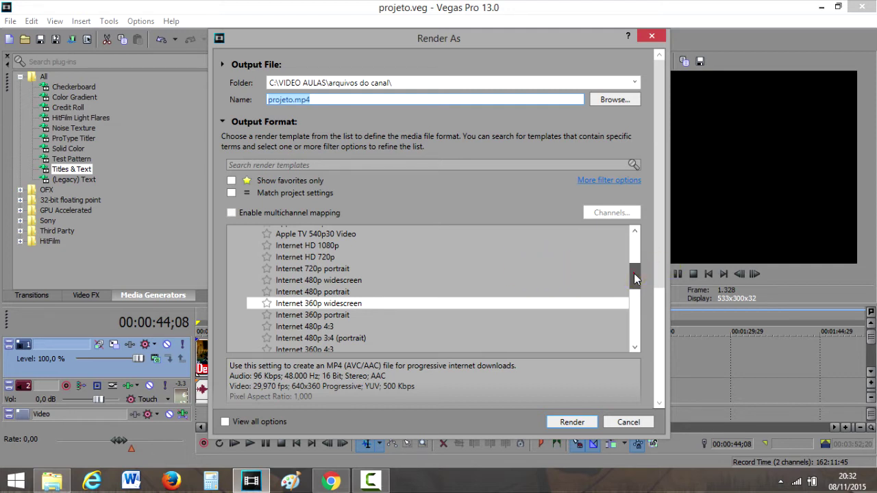
{"action": "left_click_drag", "start_coordinate": [634, 273], "coordinate": [634, 263]}
{"action": "left_click", "coordinate": [328, 301]}
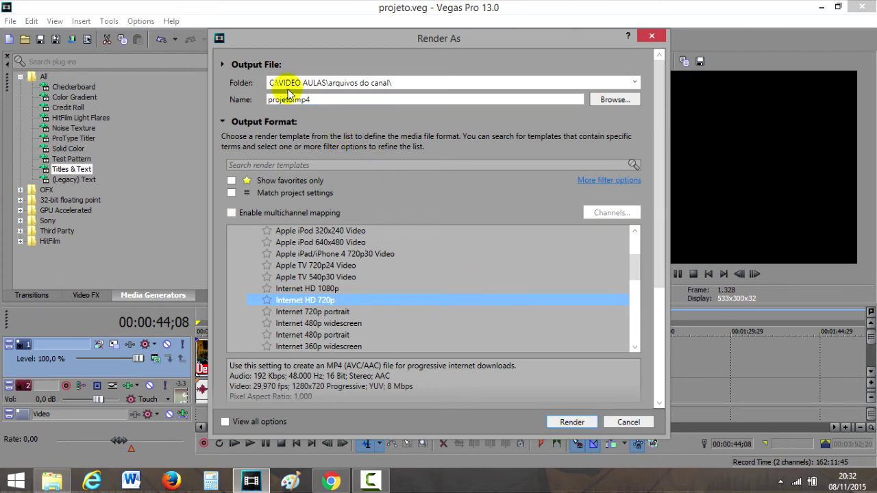
{"action": "left_click", "coordinate": [572, 423]}
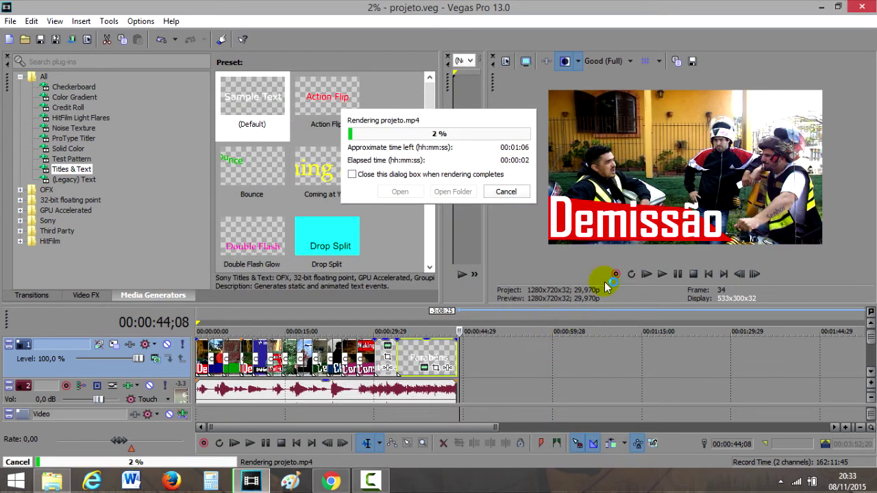
Switch to Chrome during the render, and play and pause the Assaltando taxi video from the ponto cego YouTube channel.
{"action": "left_click", "coordinate": [823, 7]}
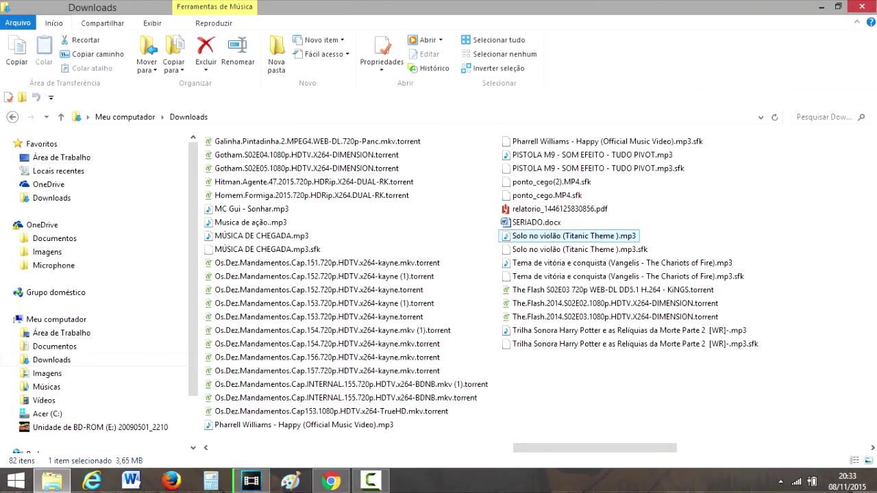
{"action": "left_click", "coordinate": [862, 7]}
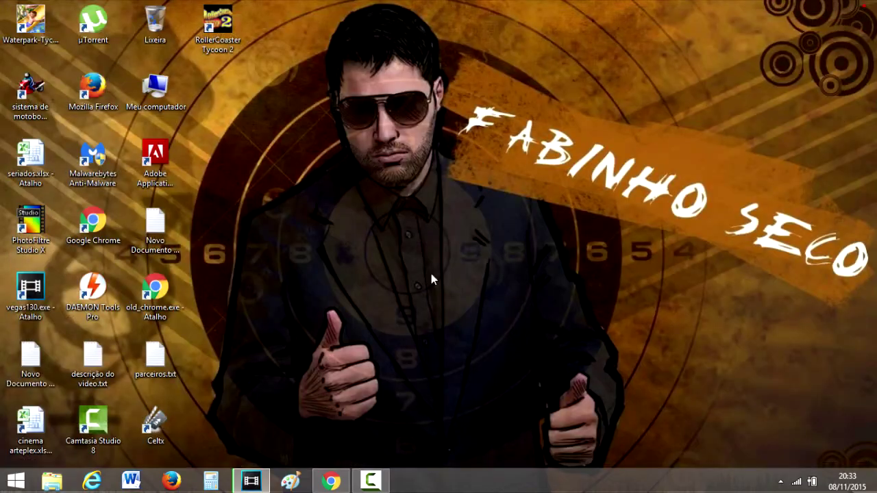
{"action": "left_click", "coordinate": [336, 468]}
{"action": "scroll", "coordinate": [435, 308], "scroll_direction": "down", "scroll_amount": 3}
{"action": "scroll", "coordinate": [435, 308], "scroll_direction": "down", "scroll_amount": 1}
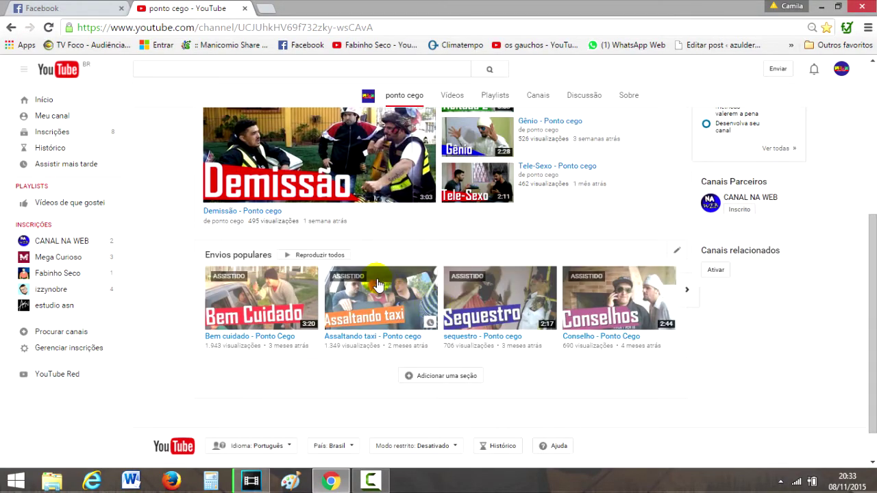
{"action": "left_click", "coordinate": [374, 309]}
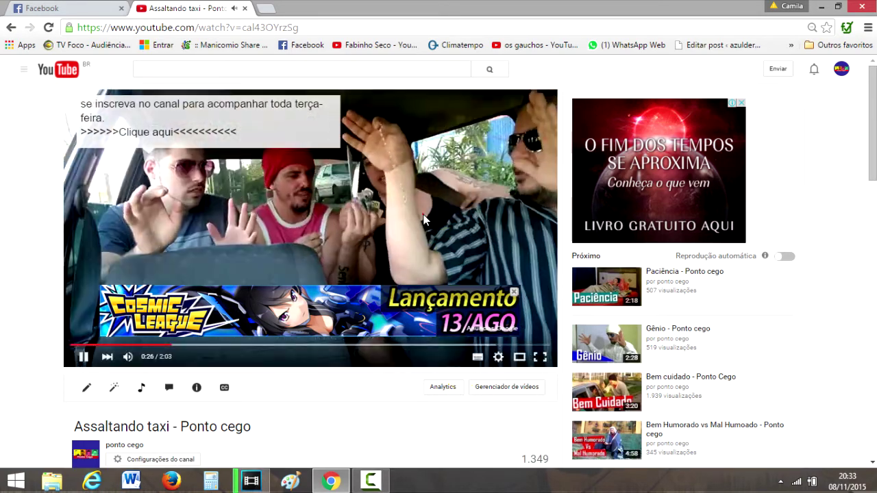
{"action": "left_click", "coordinate": [424, 219]}
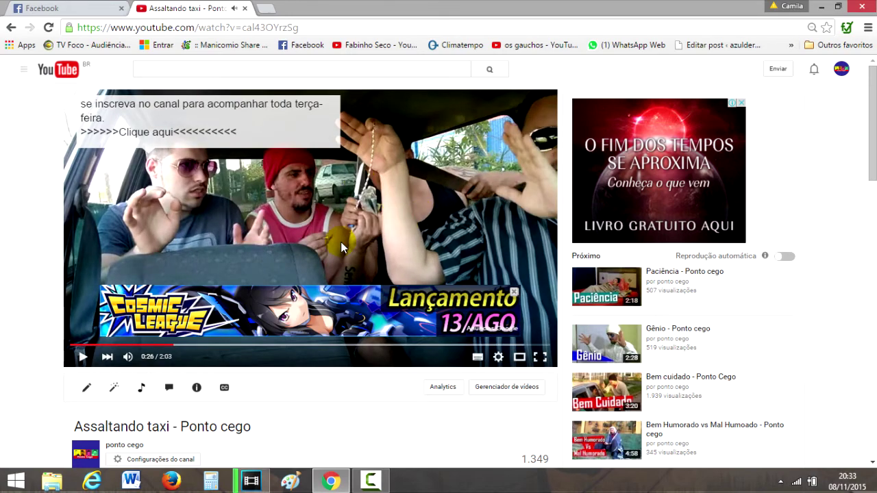
{"action": "scroll", "coordinate": [313, 343], "scroll_direction": "down", "scroll_amount": 1}
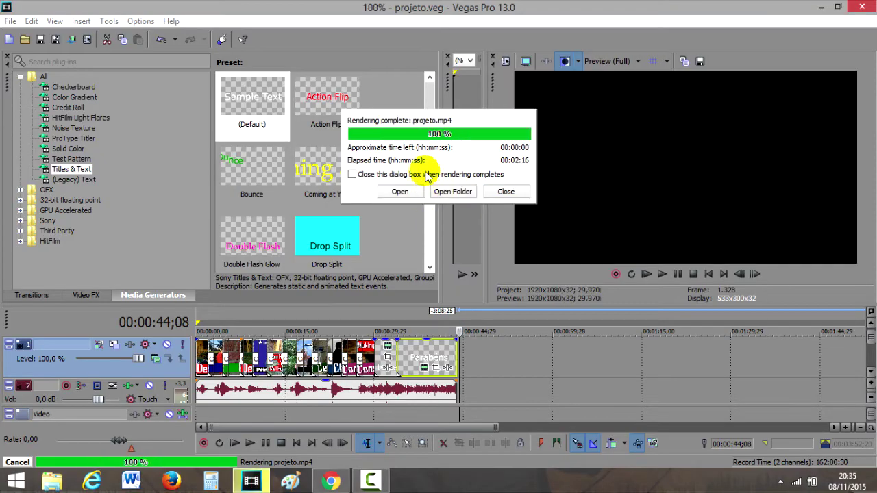
Open the rendered projeto.mp4 from the finished render dialog and play part of it, pausing and resuming.
{"action": "left_click", "coordinate": [400, 192]}
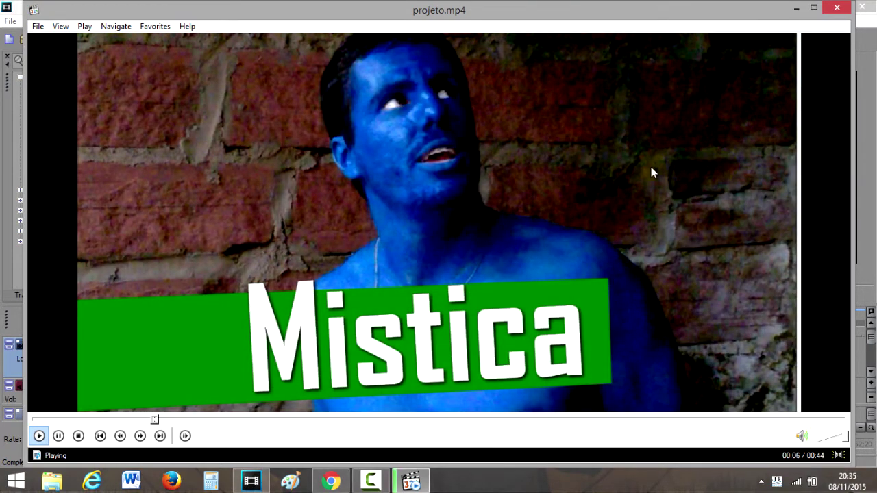
{"action": "left_click", "coordinate": [613, 167]}
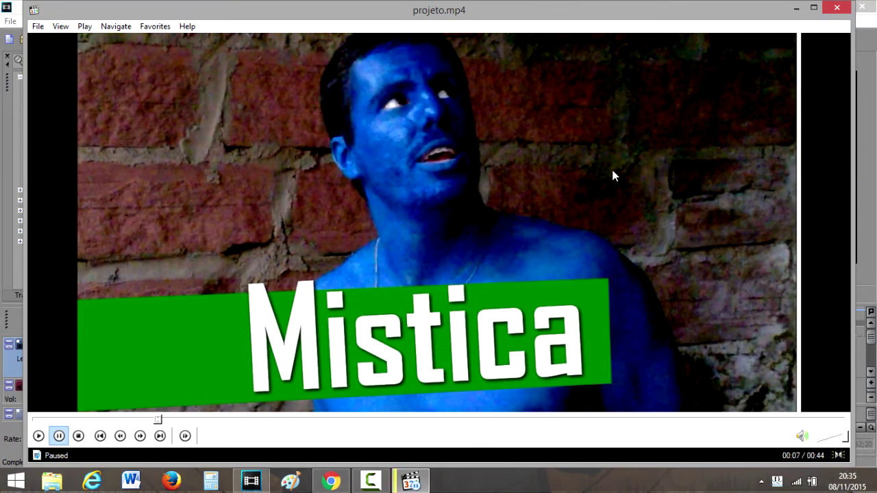
{"action": "left_click", "coordinate": [599, 118]}
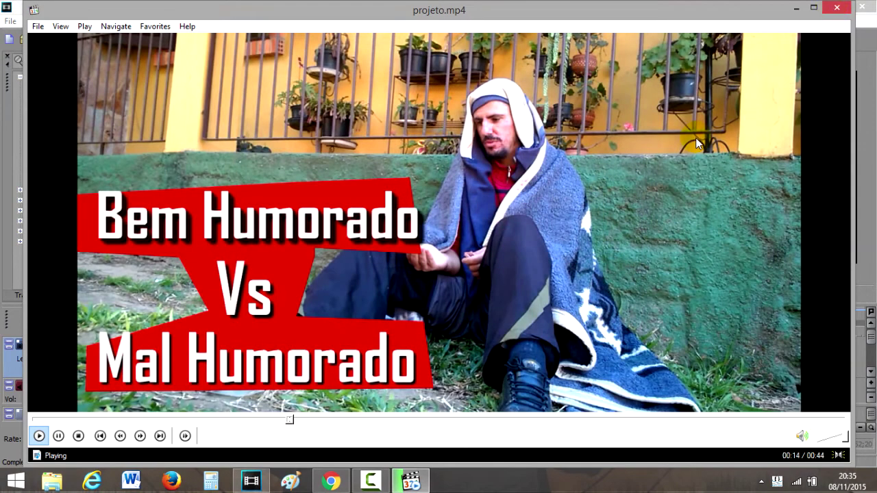
{"action": "left_click", "coordinate": [694, 139]}
Minimize the video player and Vegas Pro, and switch to the Assaltando taxi YouTube page in Chrome.
{"action": "left_click", "coordinate": [796, 7]}
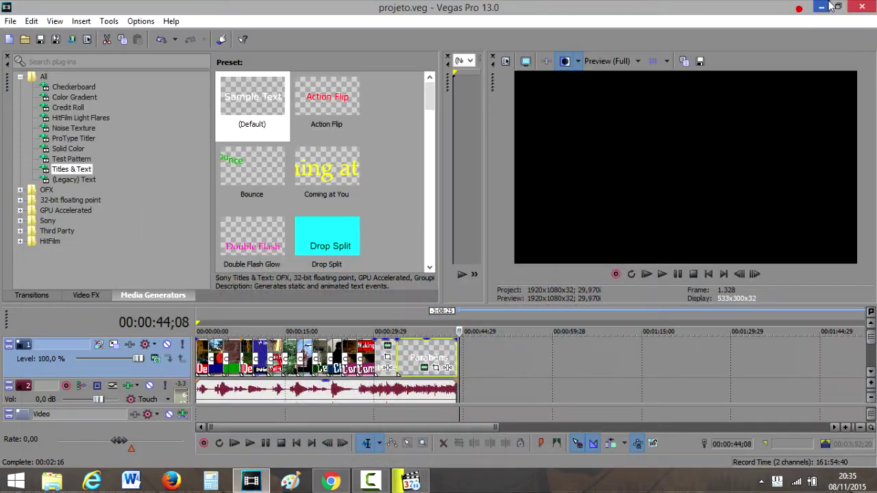
{"action": "left_click", "coordinate": [823, 7]}
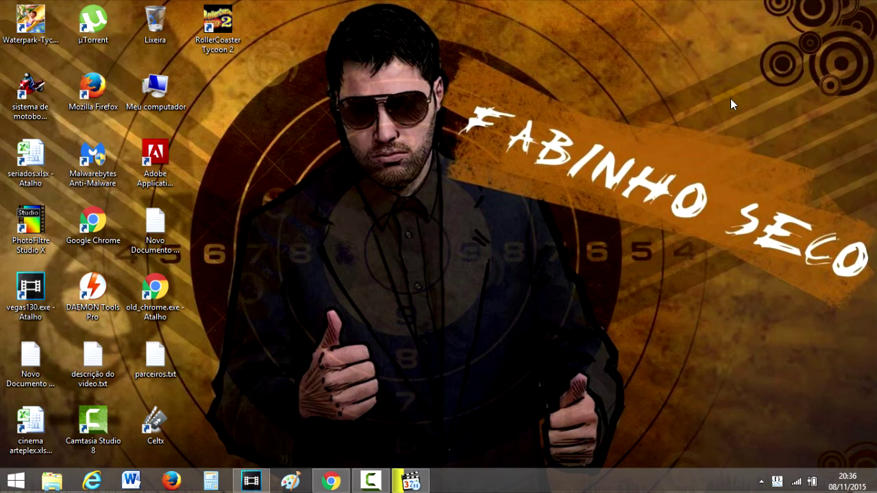
{"action": "key", "text": "alt+Tab"}
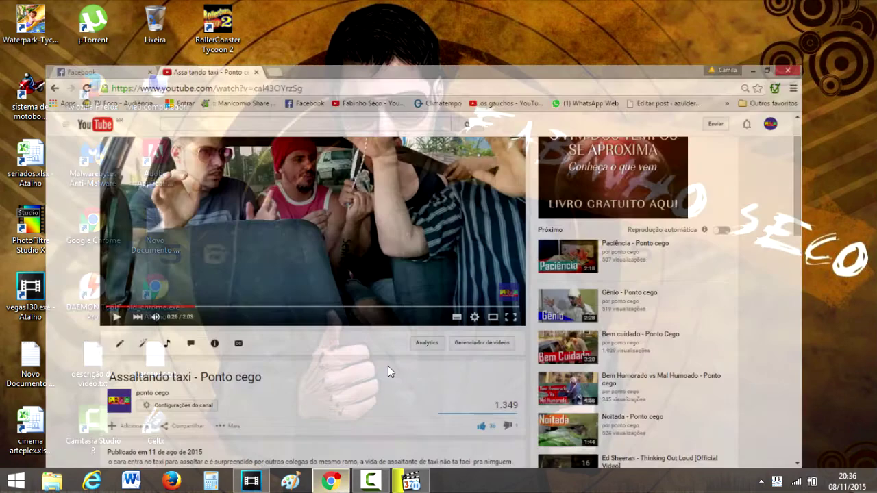